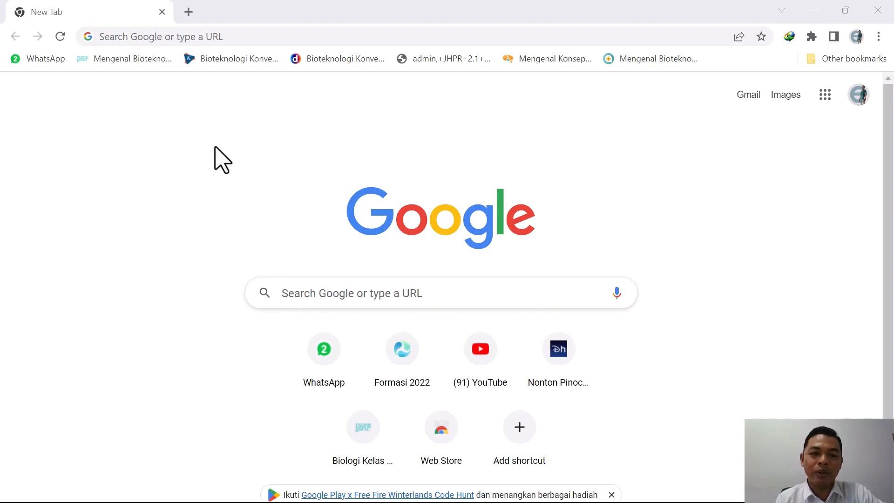
Go to srikandi.arsip.go.id and open the SRIKANDI sign-in page from its welcome page.
click(149, 36)
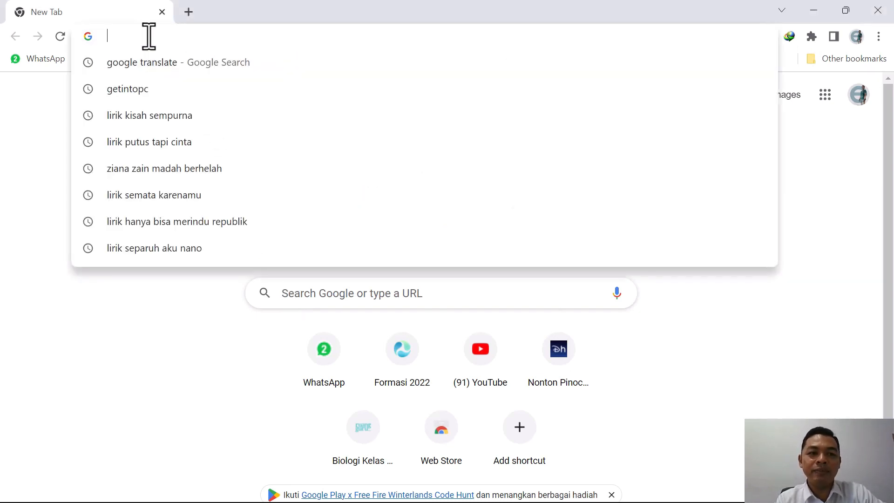
text(srik)
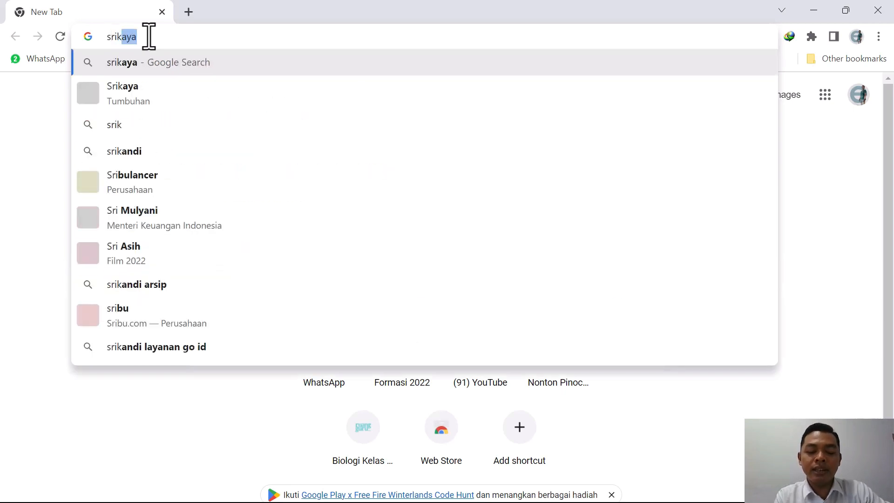
text(andi.)
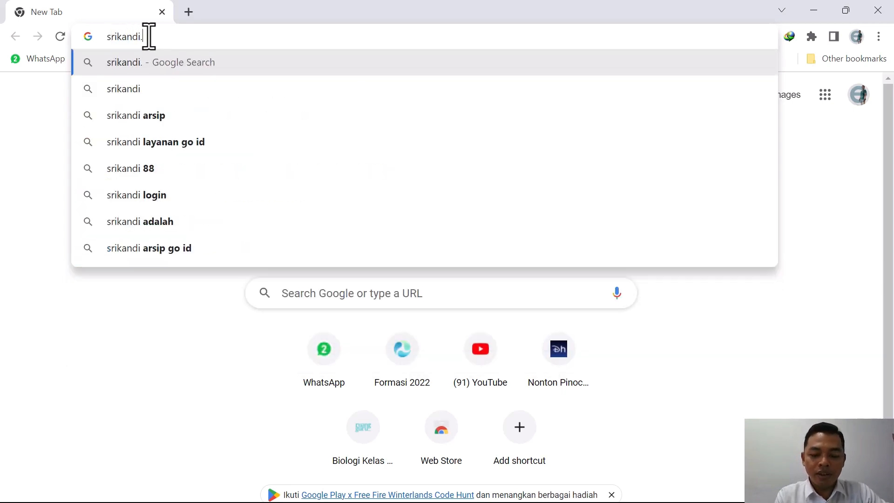
text(arsip.go.i)
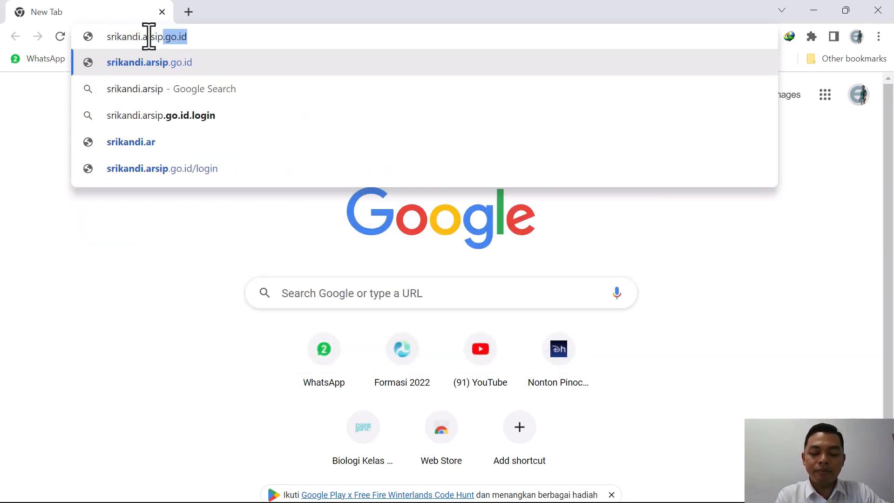
text(d)
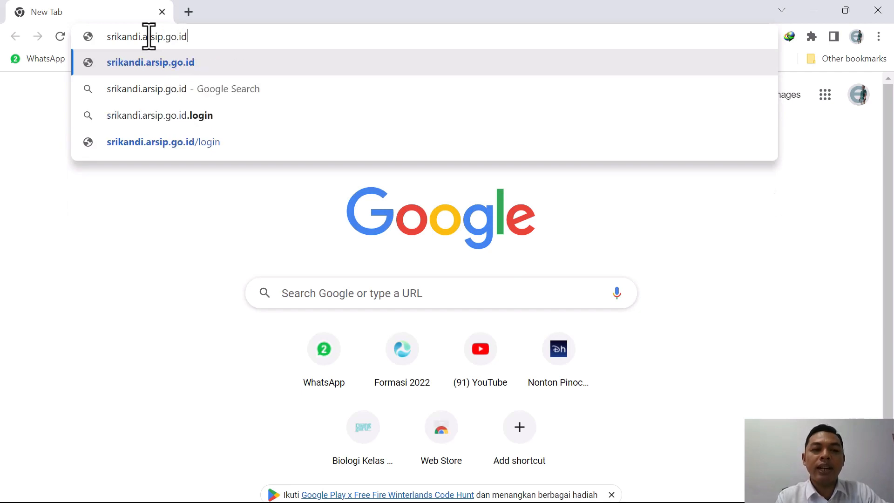
key(Return)
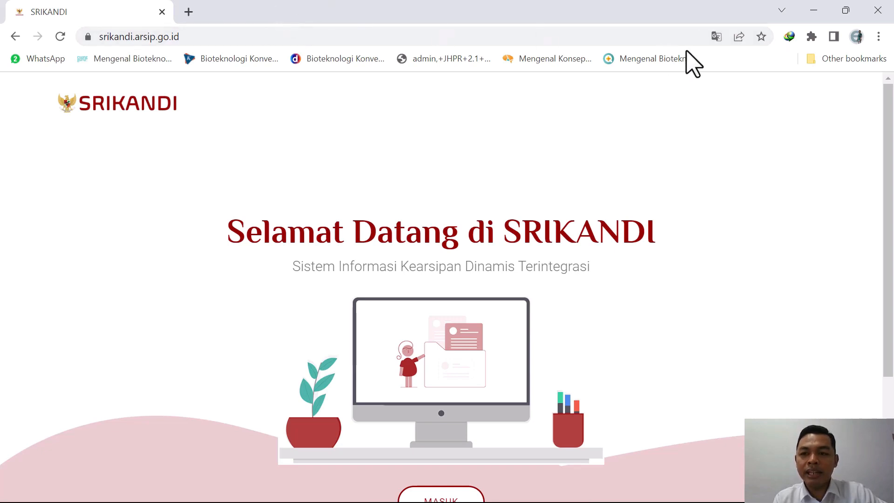
drag(887, 120, 891, 178)
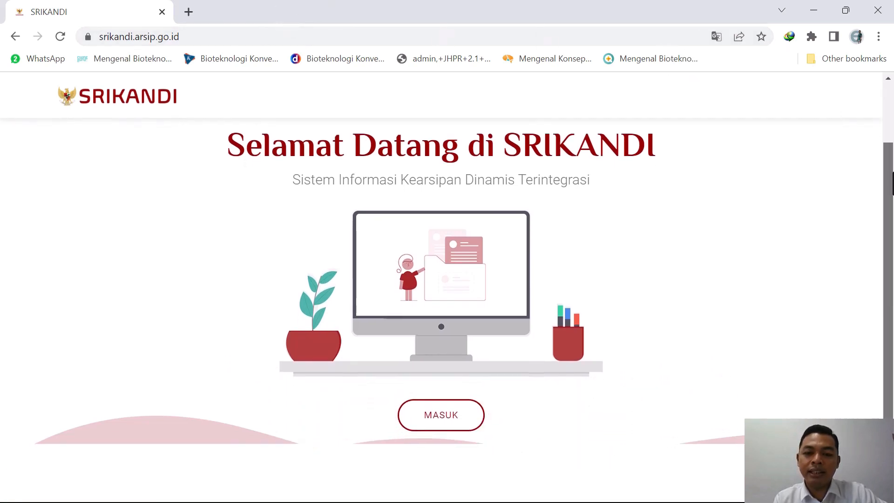
click(433, 419)
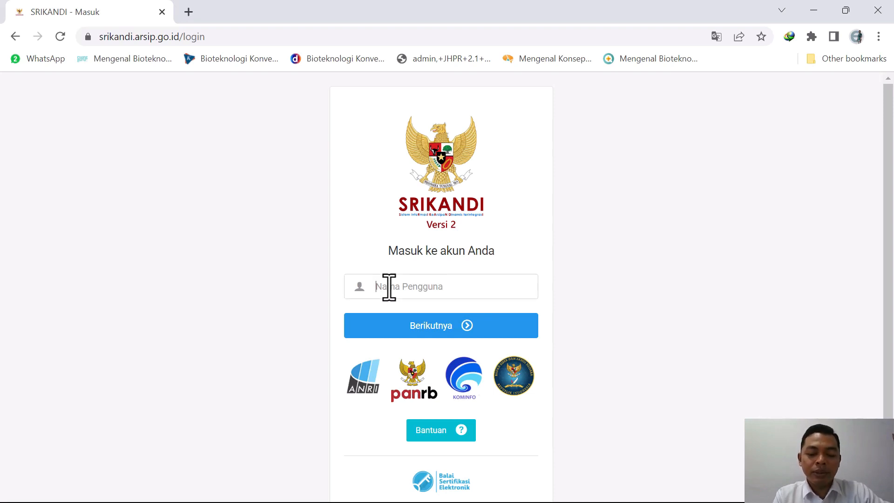
Enter the account's user name on the sign-in form and continue to the password page.
text(kemena)
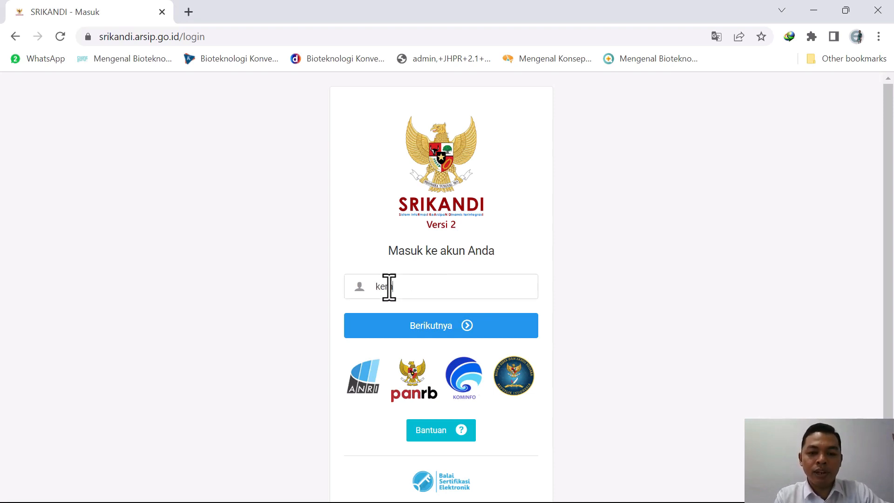
text(g)
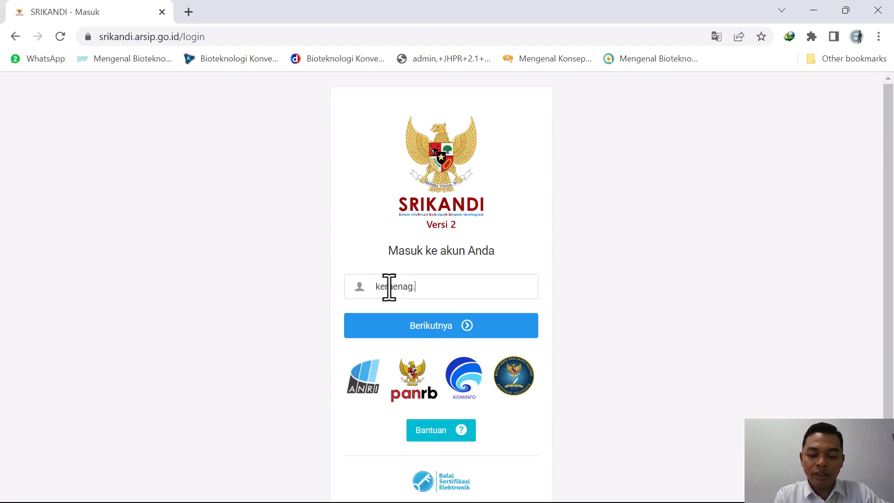
text(.kabbu)
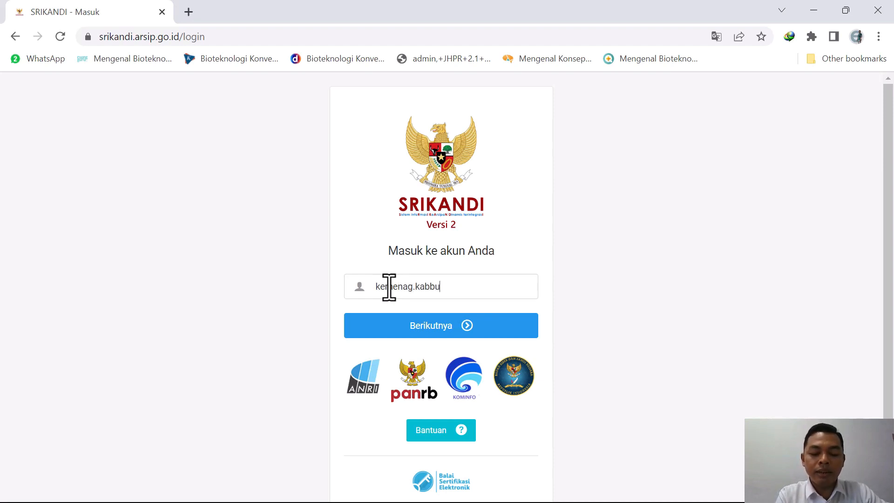
text(ngo)
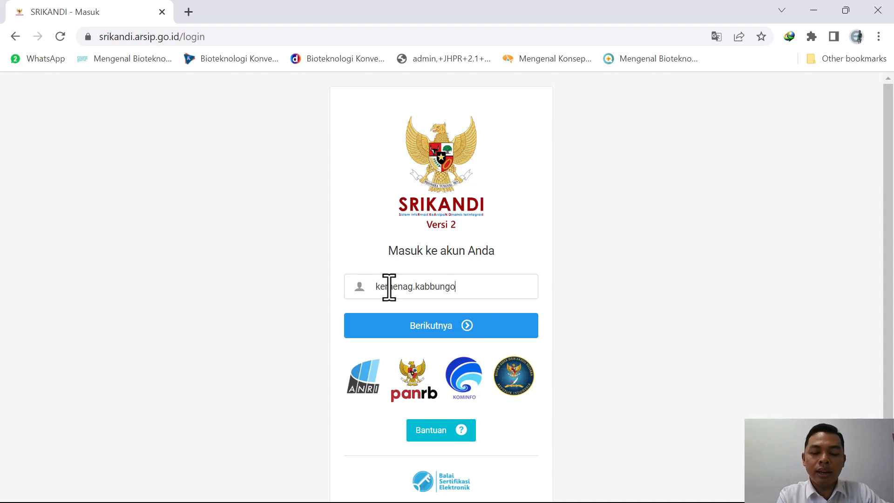
text(_)
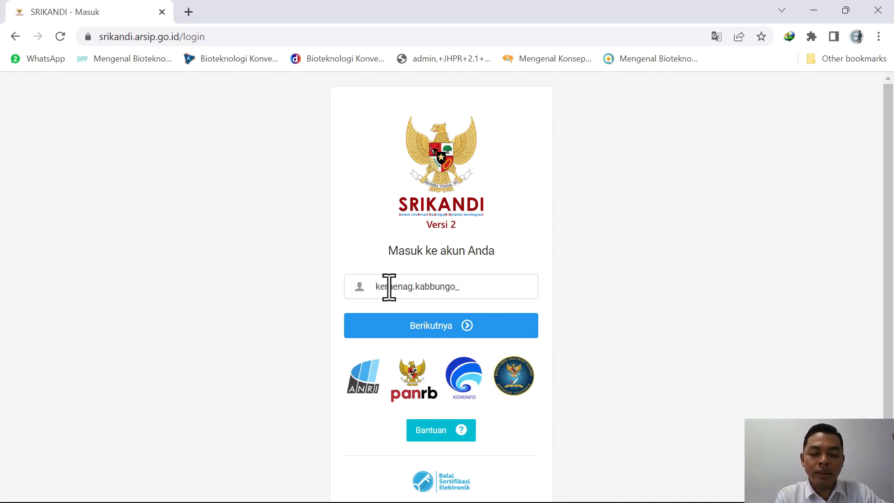
text(prakom)
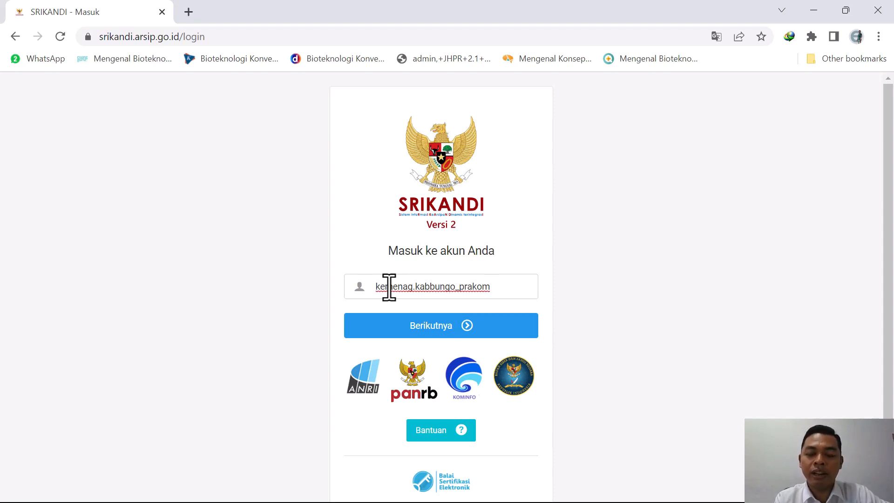
click(467, 326)
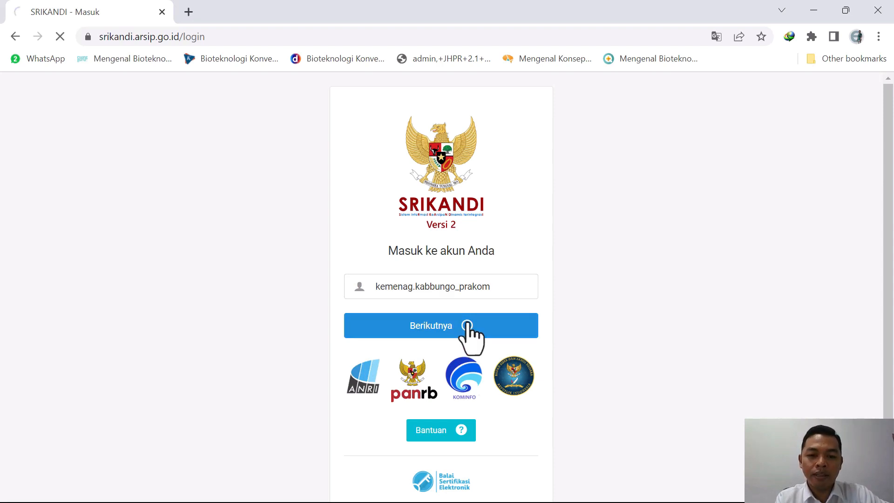
Enter the account password and sign in to SRIKANDI.
click(438, 316)
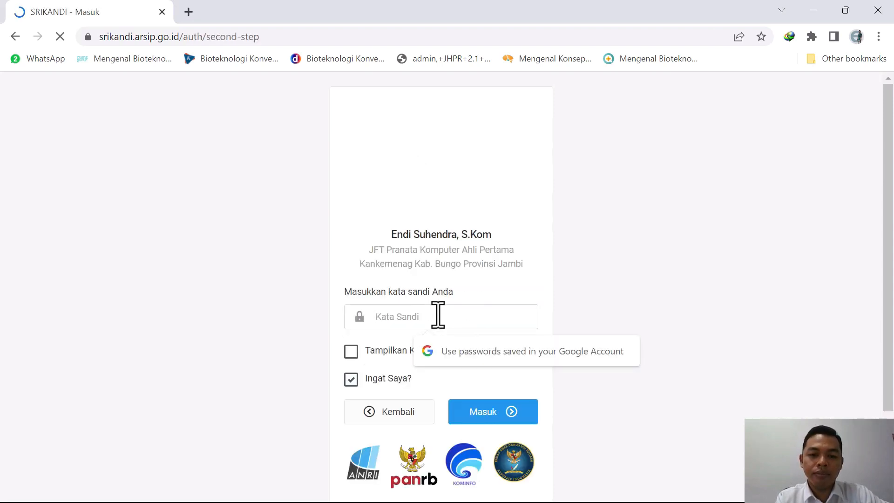
text(••••••)
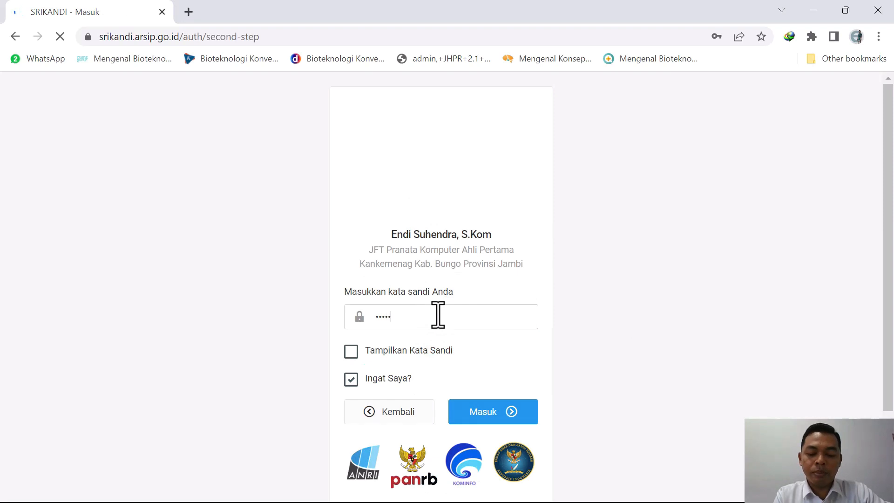
text(•••)
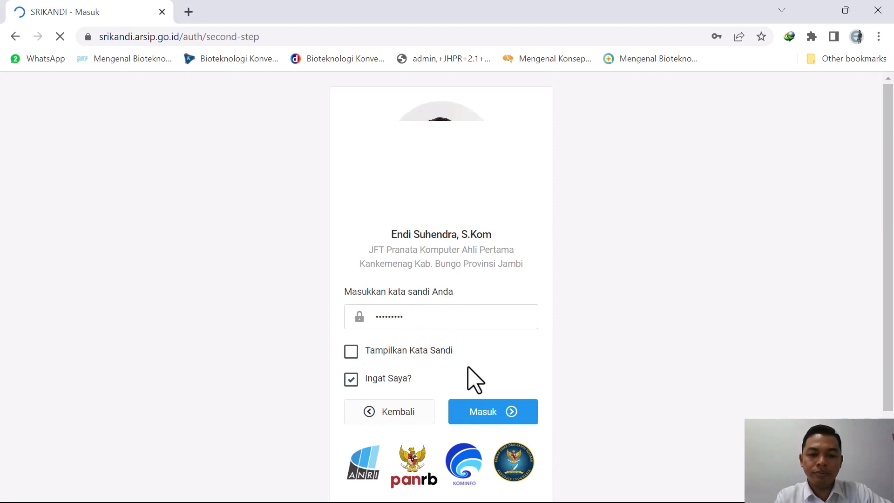
click(483, 411)
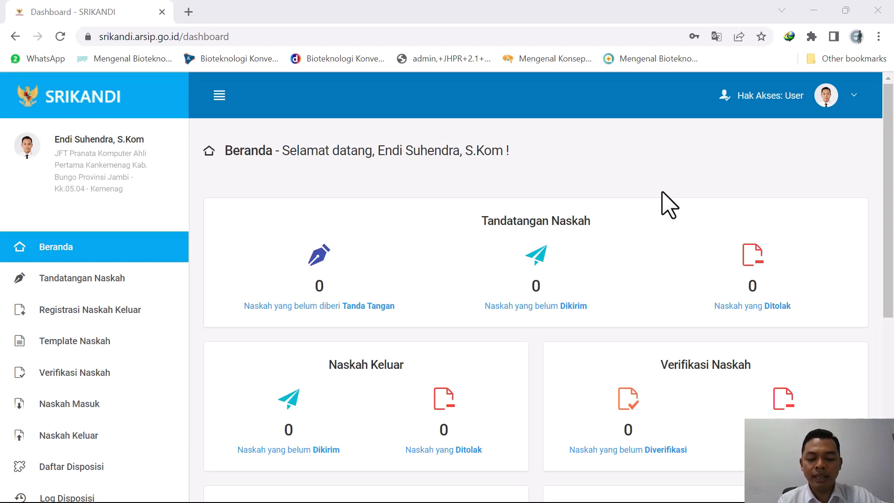
Look through the dashboard's document summary cards and the available navigation entries.
drag(889, 199, 891, 281)
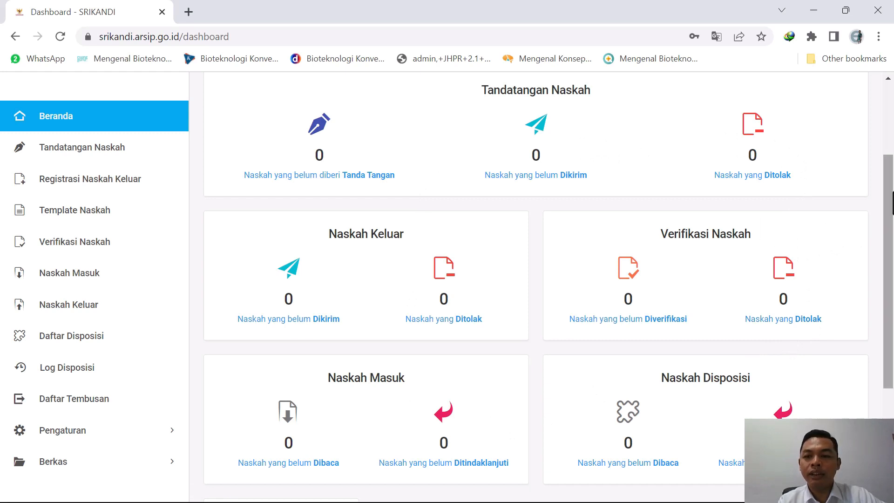
drag(887, 194, 887, 122)
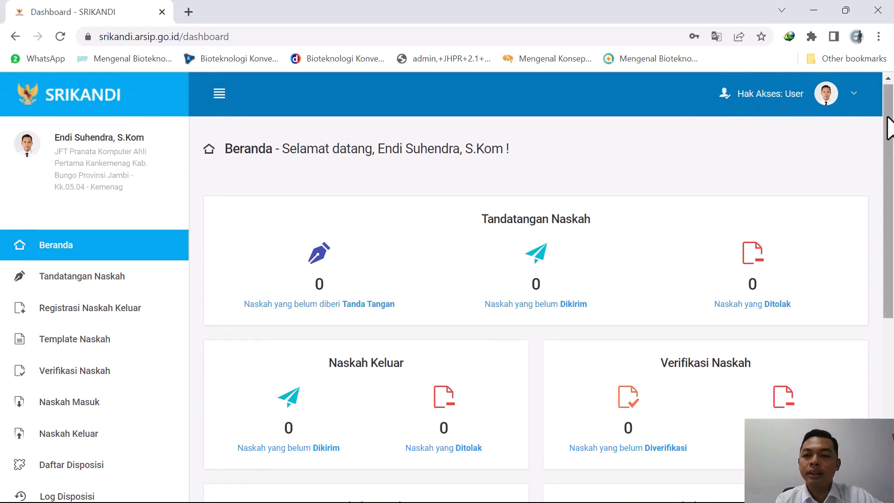
drag(889, 126, 890, 200)
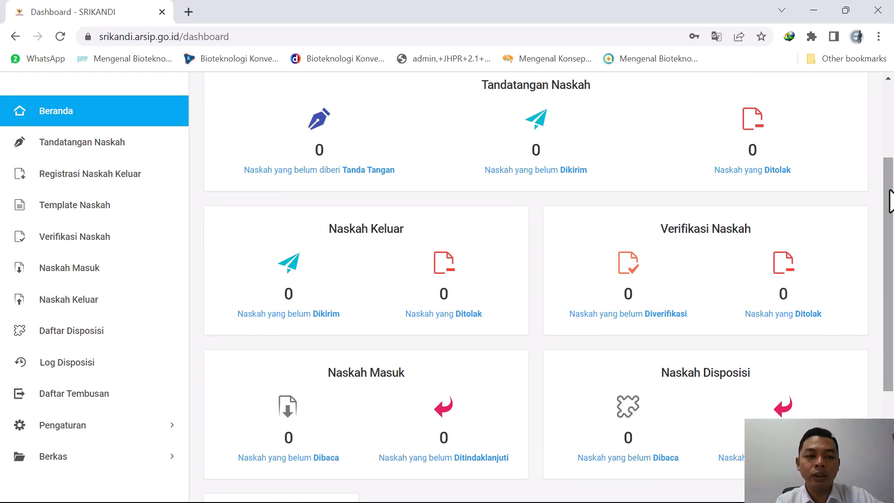
View the Template Naskah list of document templates and the Naskah Masuk list of incoming documents.
click(98, 207)
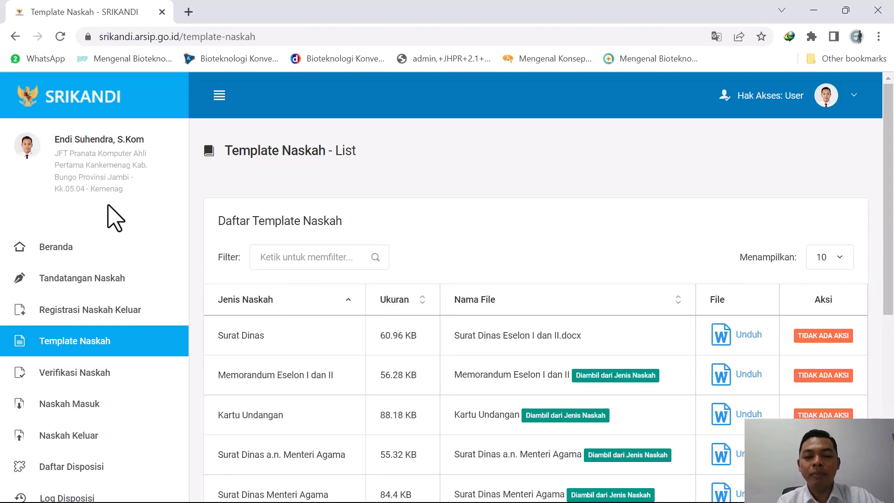
drag(888, 149, 890, 239)
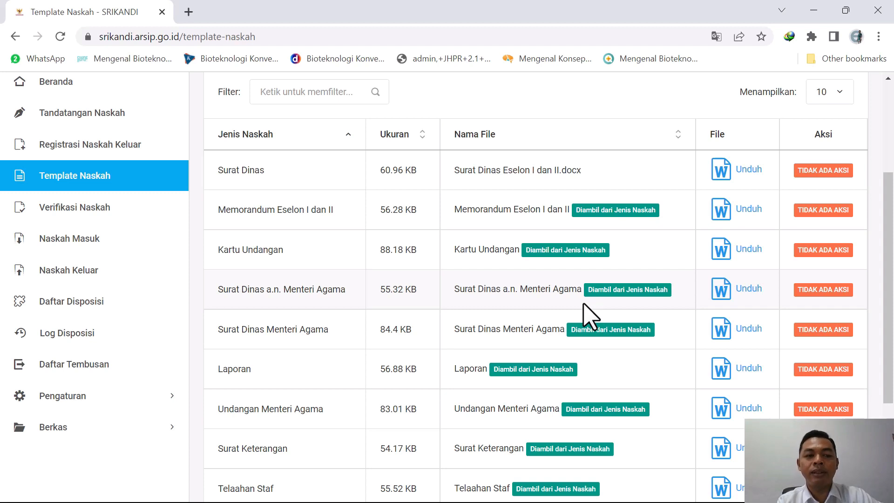
click(117, 240)
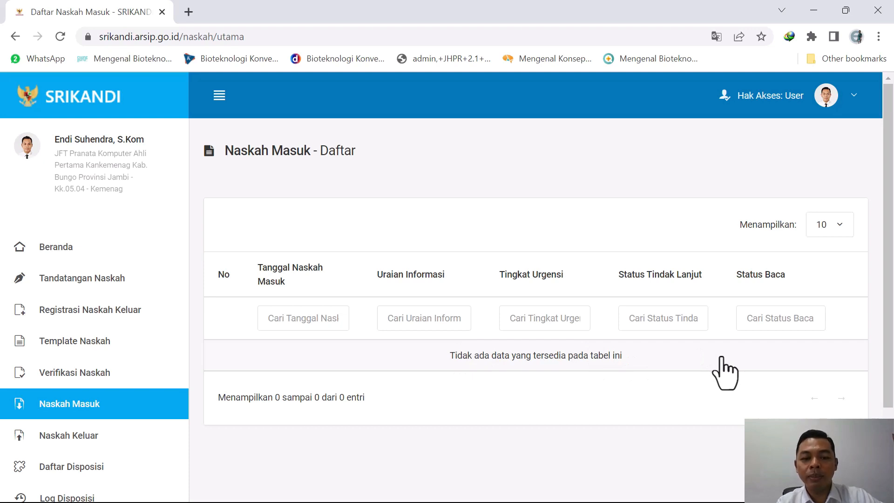
View the Naskah Keluar list of outgoing documents and the Daftar Disposisi list.
click(81, 437)
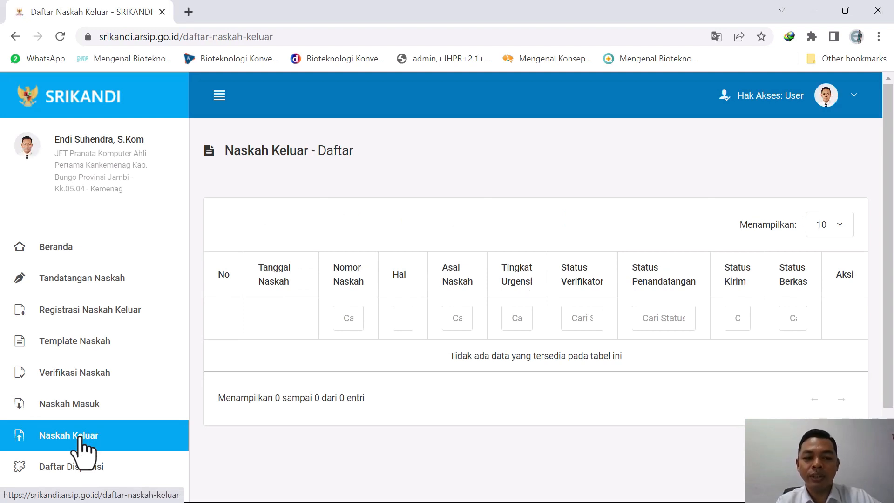
click(144, 478)
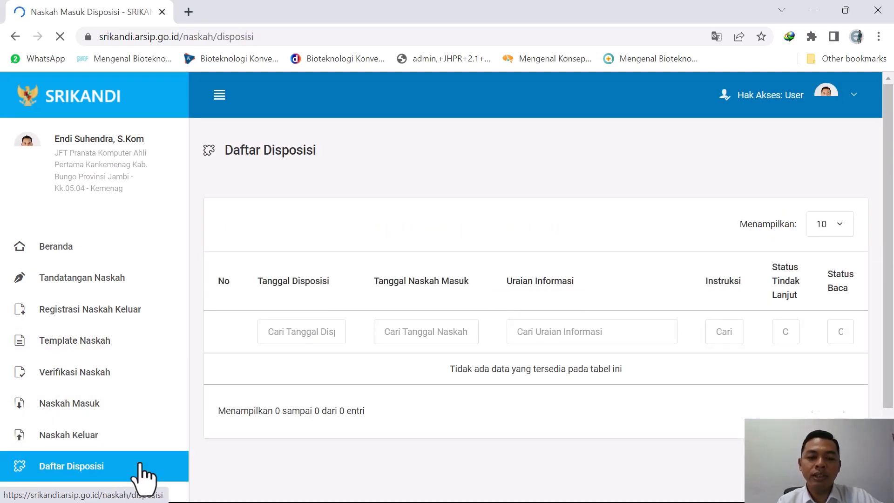
View the Log Disposisi history and the Daftar Tembusan list of copied documents.
scroll(144, 477, down, 3)
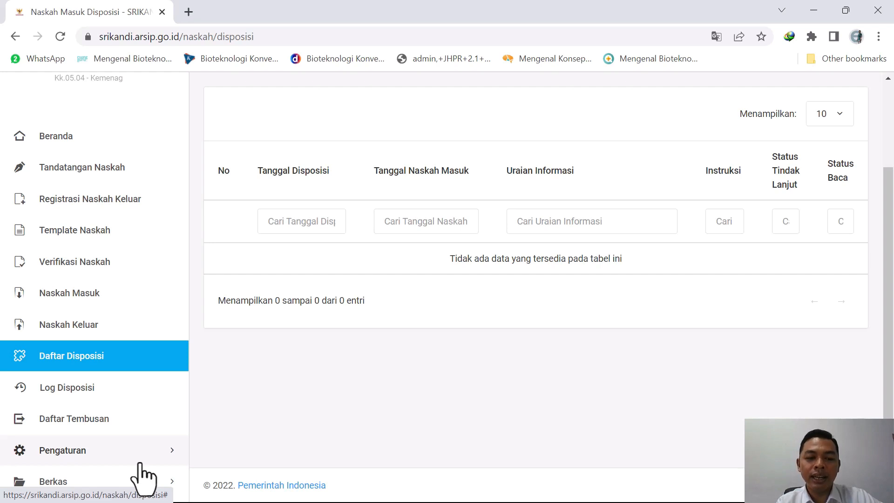
click(92, 395)
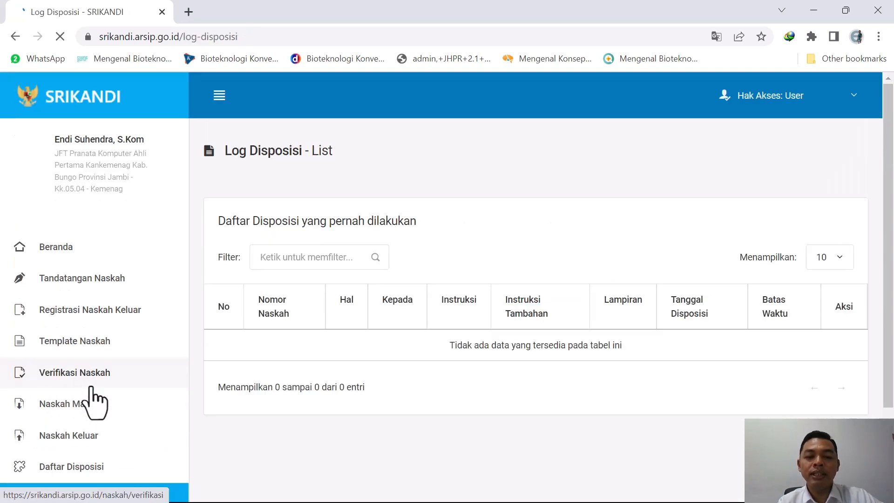
scroll(93, 401, down, 2)
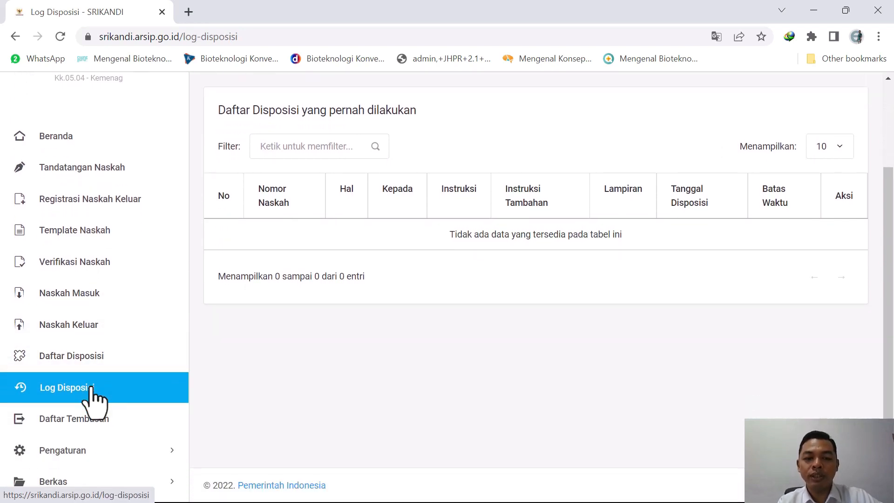
click(94, 415)
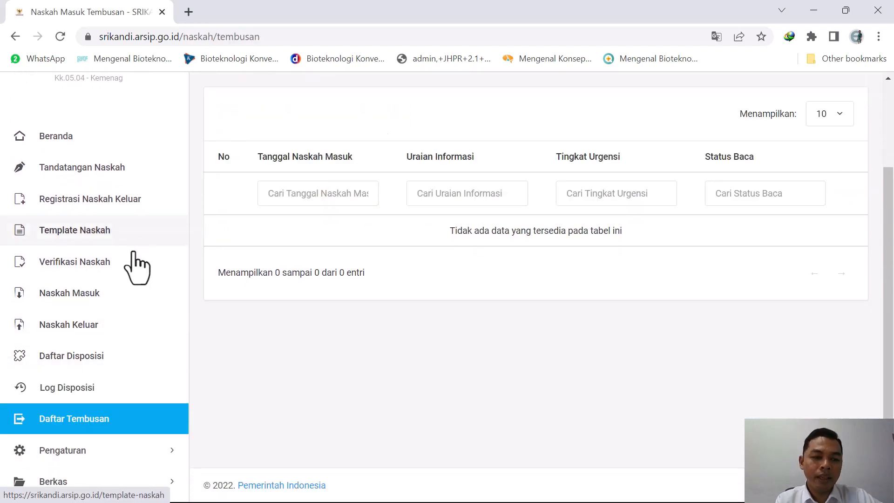
Show the Pengaturan options and view the Daftar Penandatanganan list of document signatories.
click(171, 451)
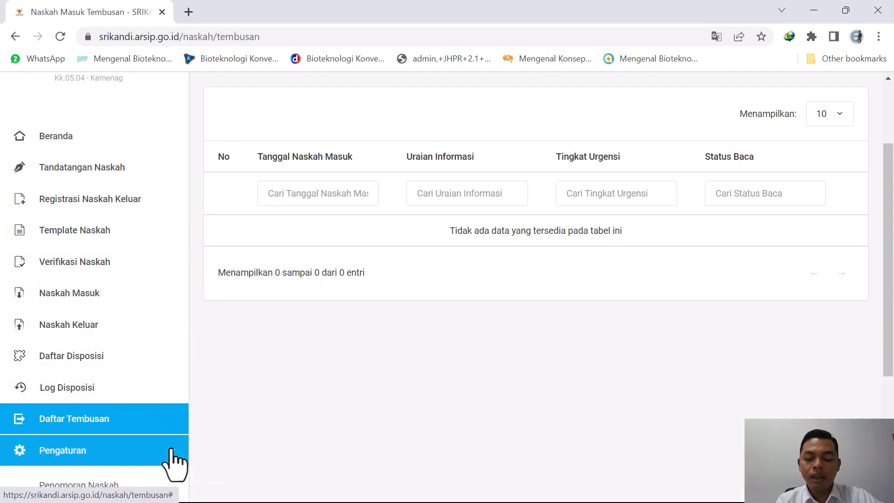
scroll(172, 451, down, 5)
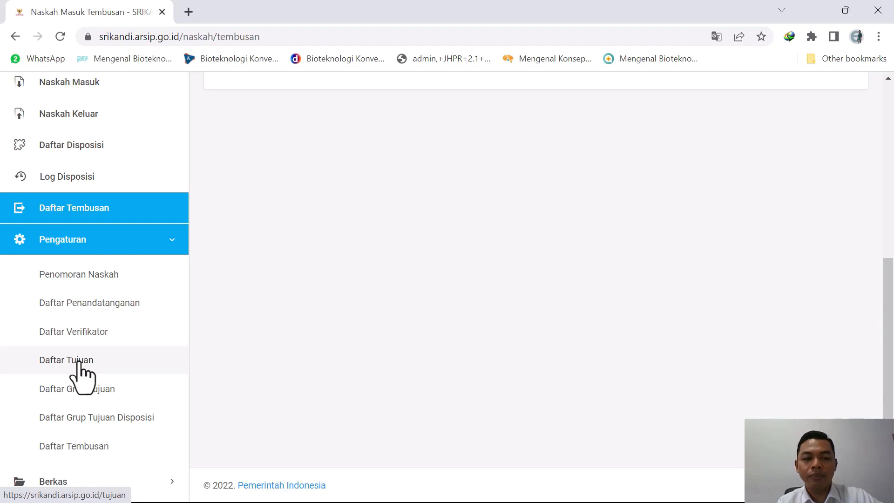
click(117, 309)
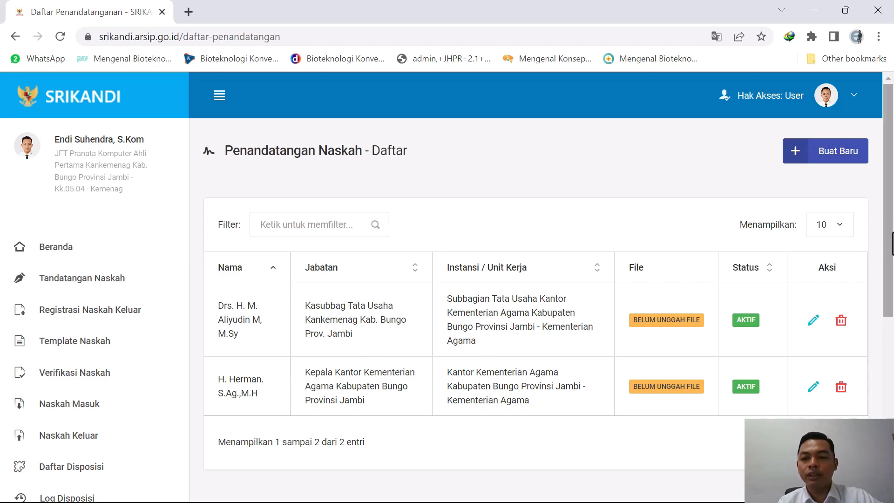
drag(892, 231, 890, 346)
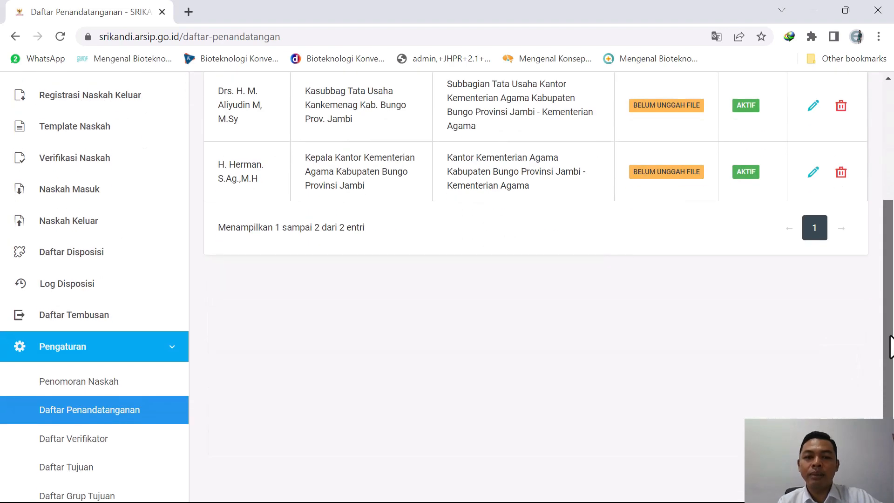
View the Daftar Verifikator list of verifiers and the Daftar Tujuan list of document destinations.
scroll(887, 345, down, 3)
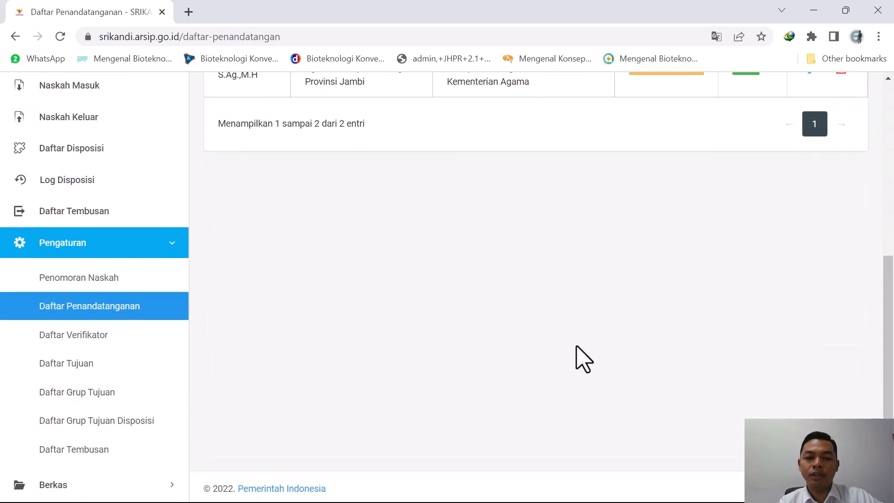
click(119, 337)
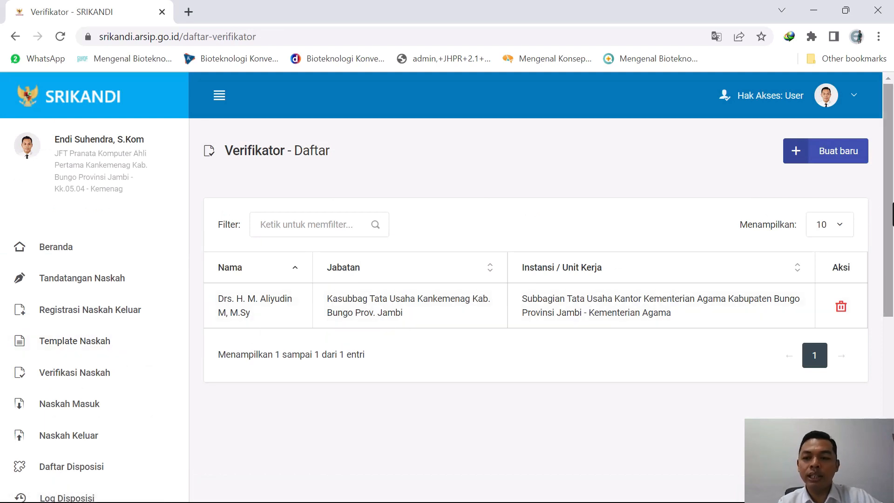
drag(888, 224, 892, 356)
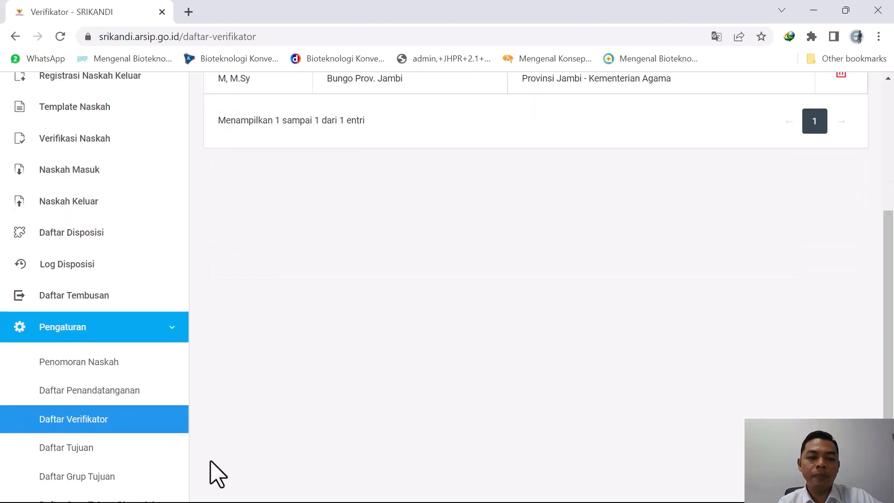
click(89, 449)
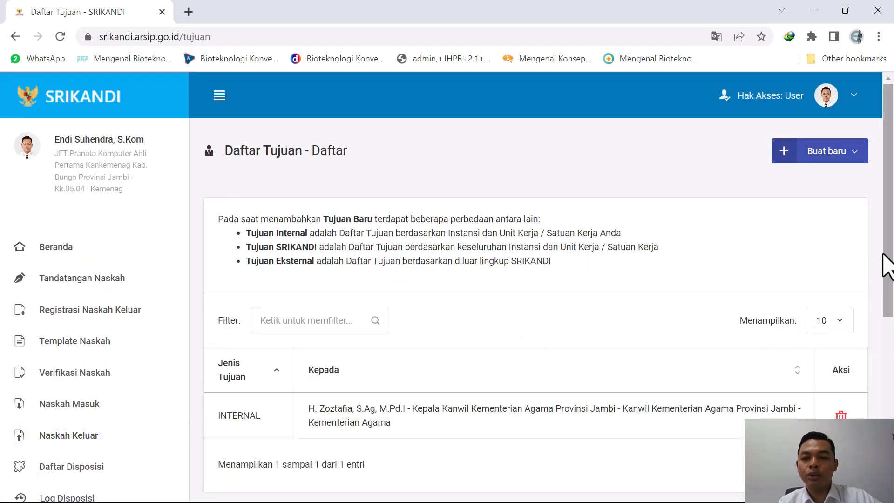
drag(888, 260, 892, 347)
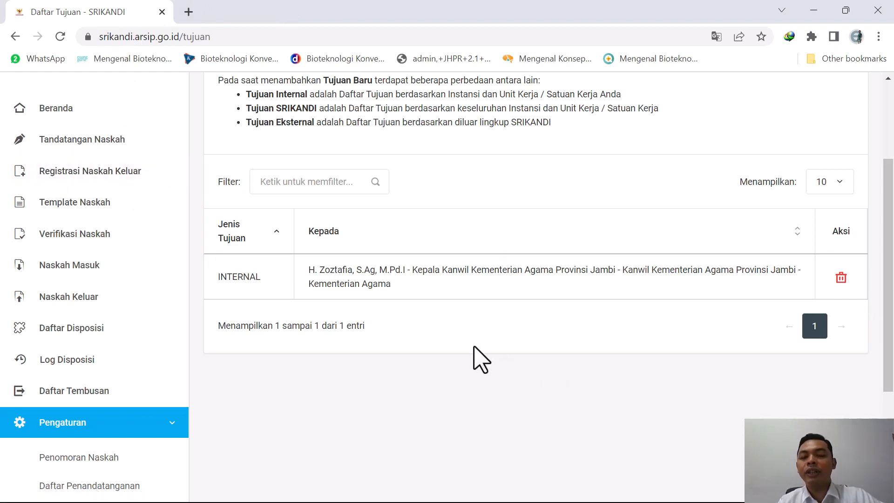
drag(890, 207, 889, 149)
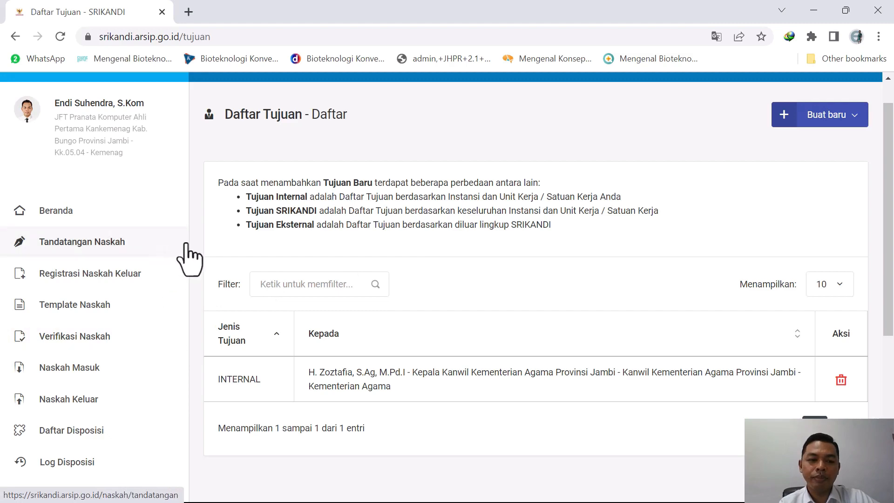
View the Daftar Grup Tujuan list of destination groups.
scroll(189, 258, down, 5)
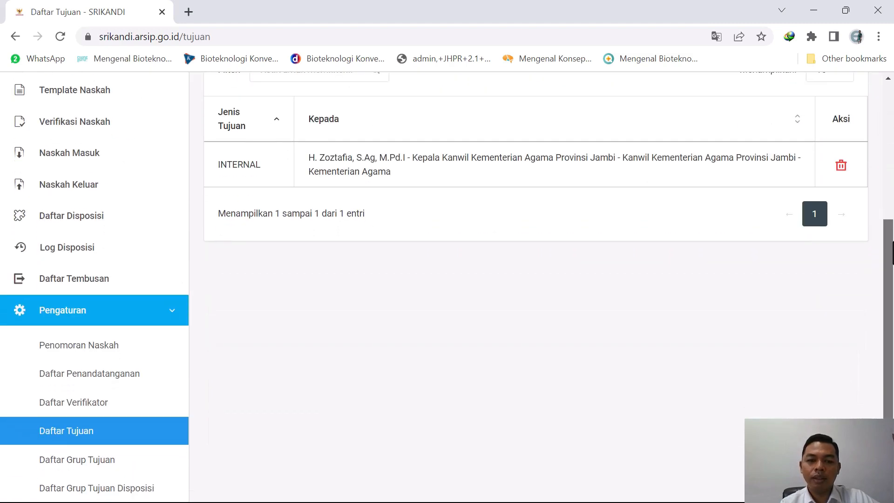
scroll(892, 254, down, 2)
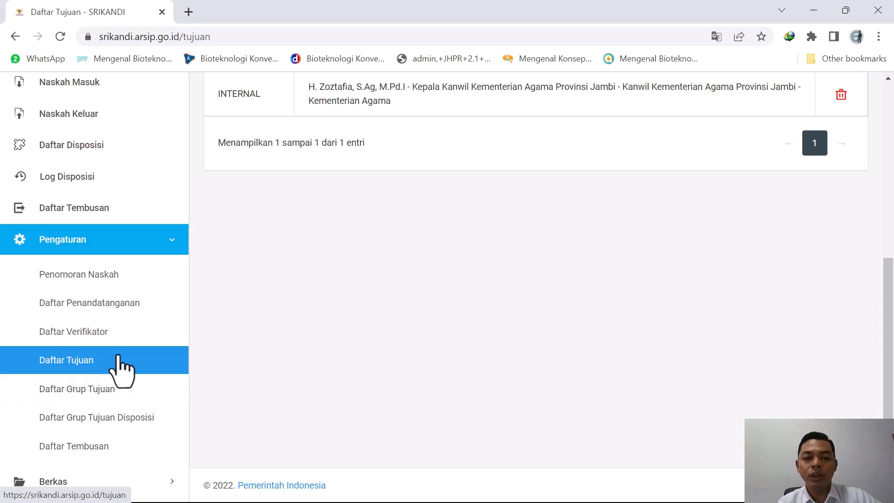
click(111, 388)
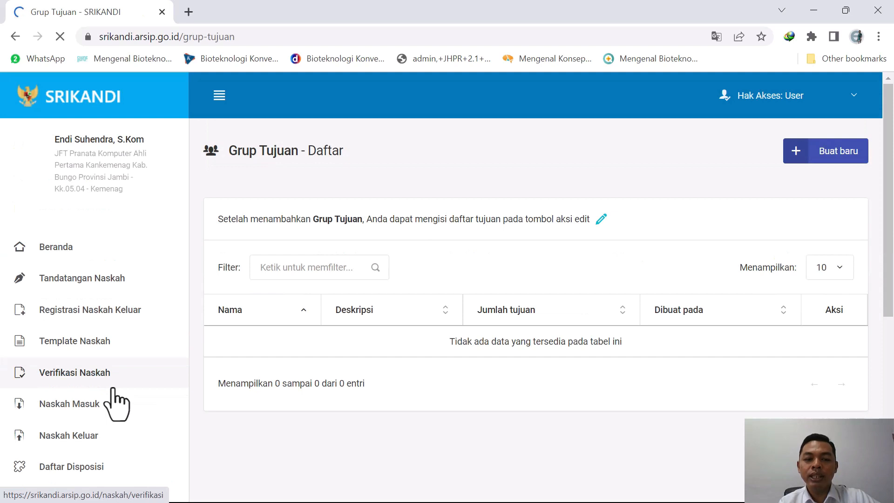
View the Daftar Grup Tujuan Disposisi list and the Daftar Tembusan list under Pengaturan.
drag(892, 154, 892, 362)
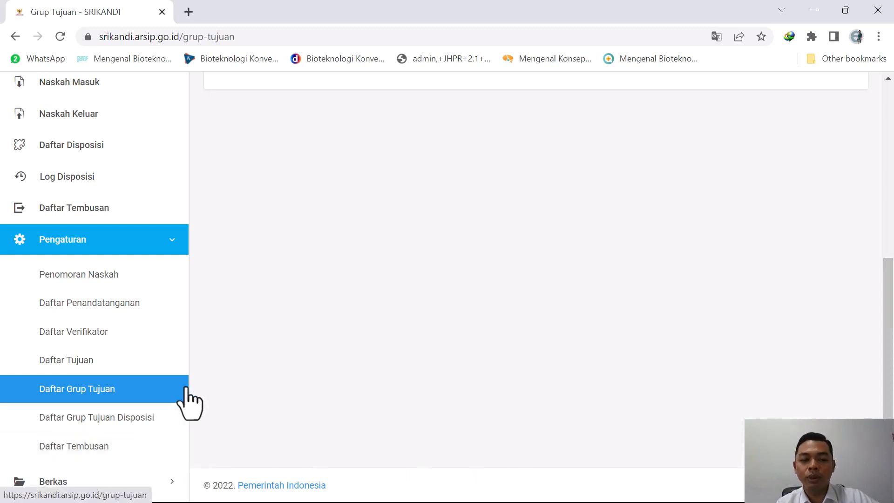
click(136, 421)
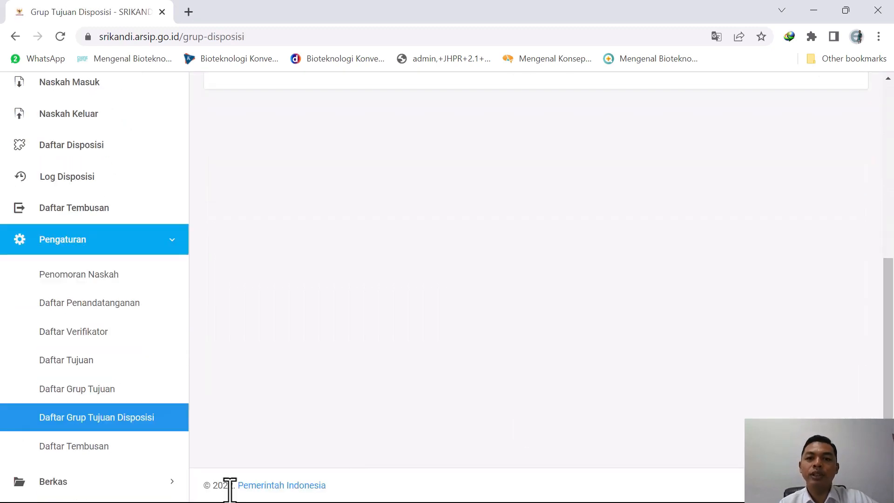
click(65, 453)
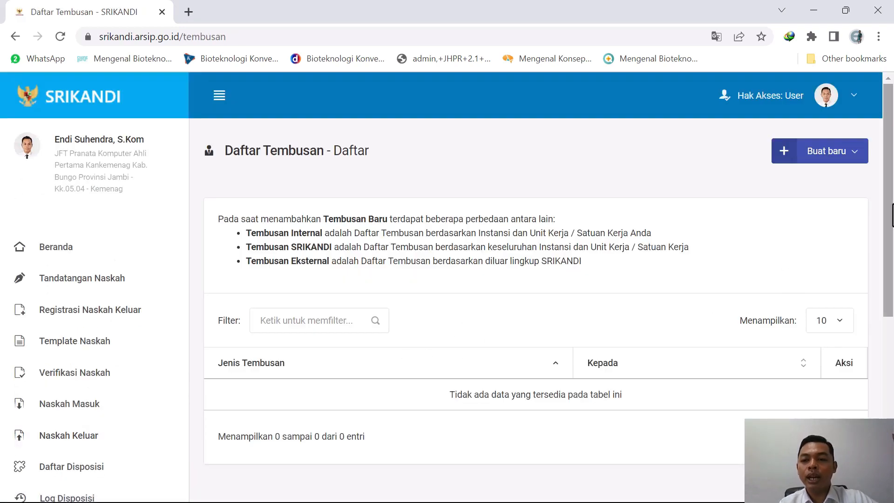
mouse_move(888, 215)
mouse_down()
mouse_move(890, 328)
mouse_move(892, 228)
mouse_up()
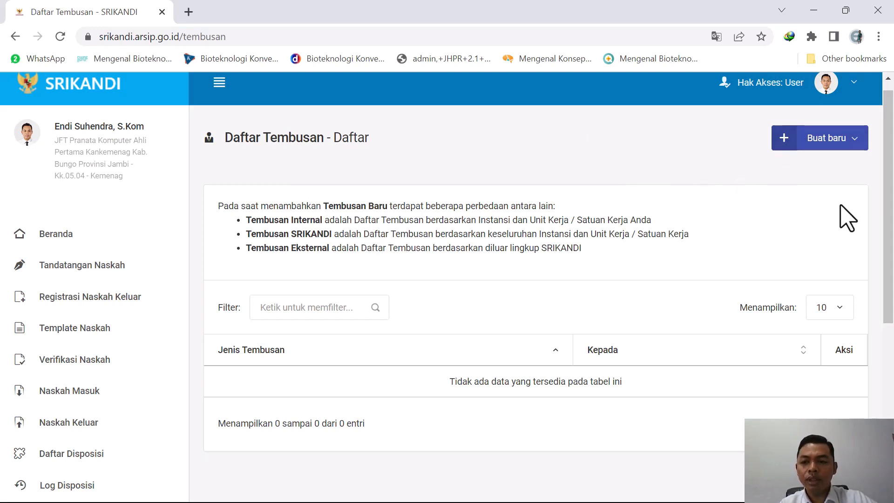
Start a new Tujuan Internal entry in the Daftar Tujuan list and show its Instansi / Unit Kerja choices.
drag(891, 205, 890, 386)
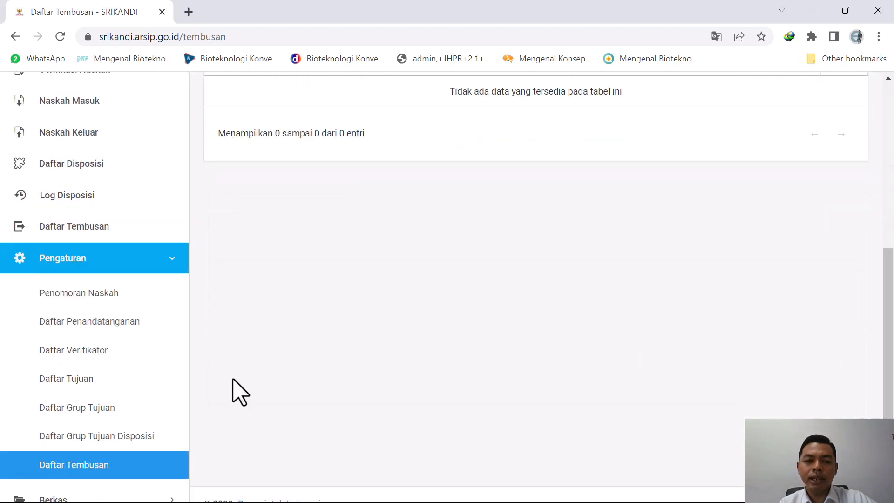
click(96, 386)
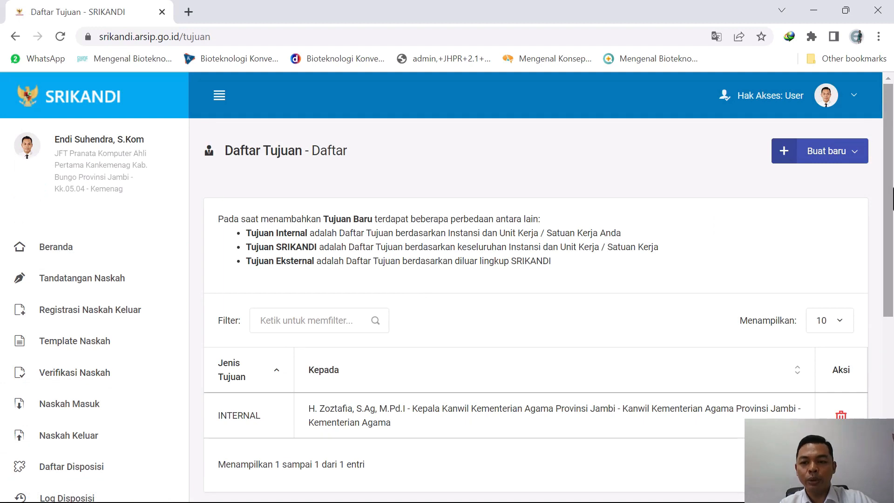
click(843, 156)
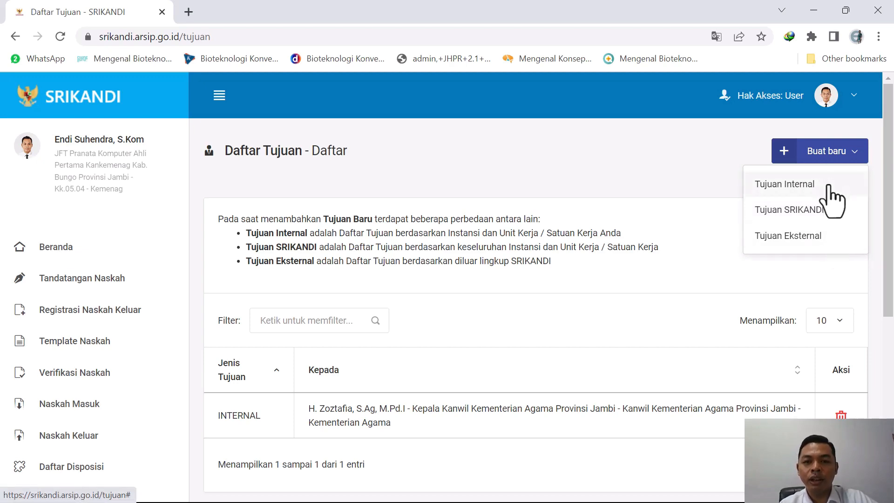
click(810, 184)
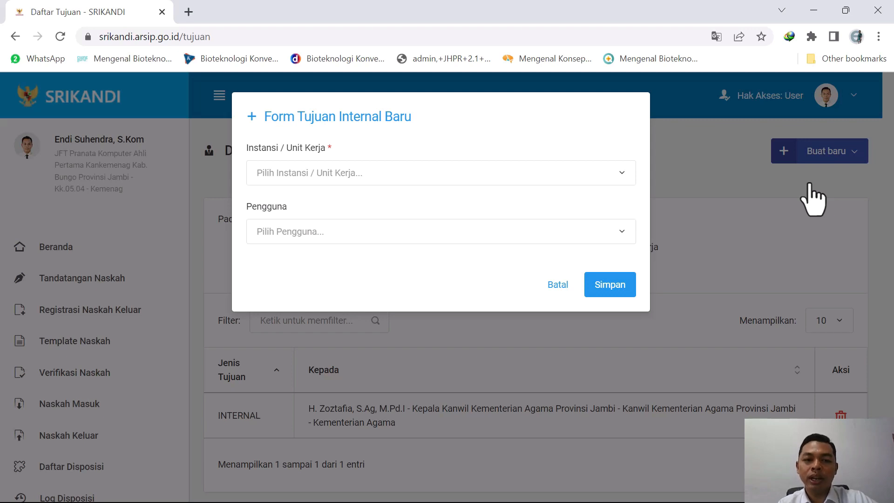
click(576, 193)
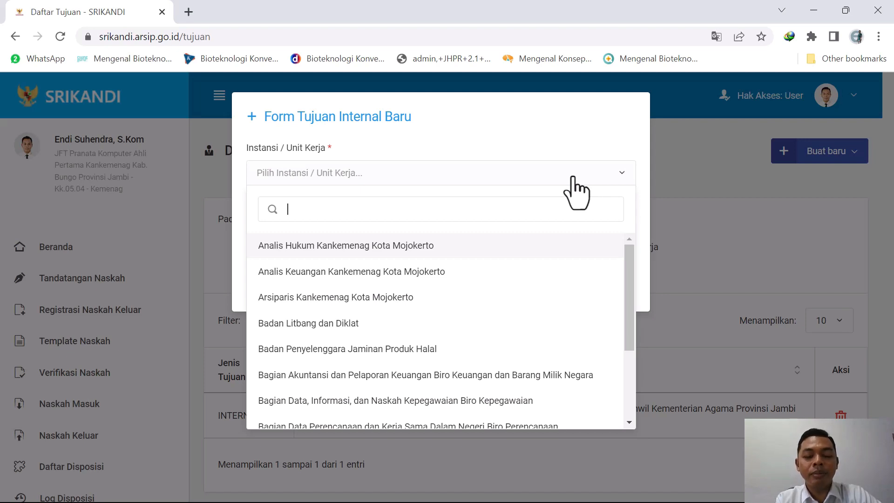
text(jambi)
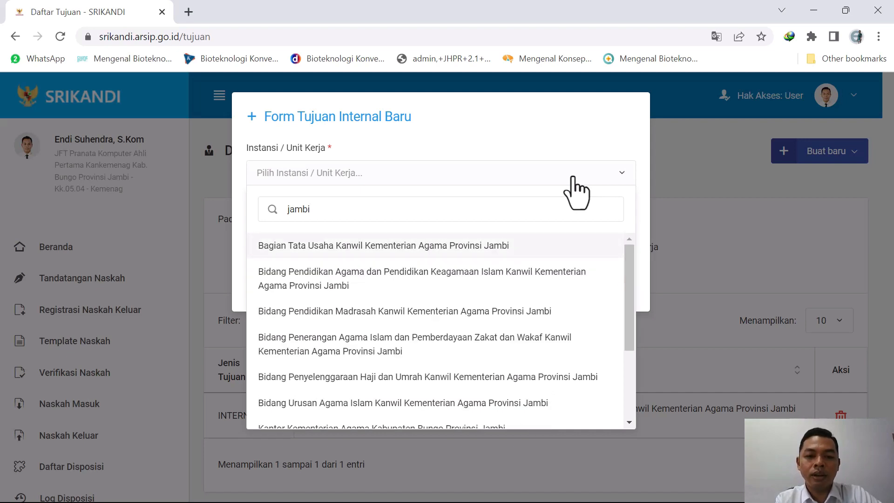
key(BackSpace)
key(BackSpace)
key(BackSpace)
key(BackSpace)
key(BackSpace)
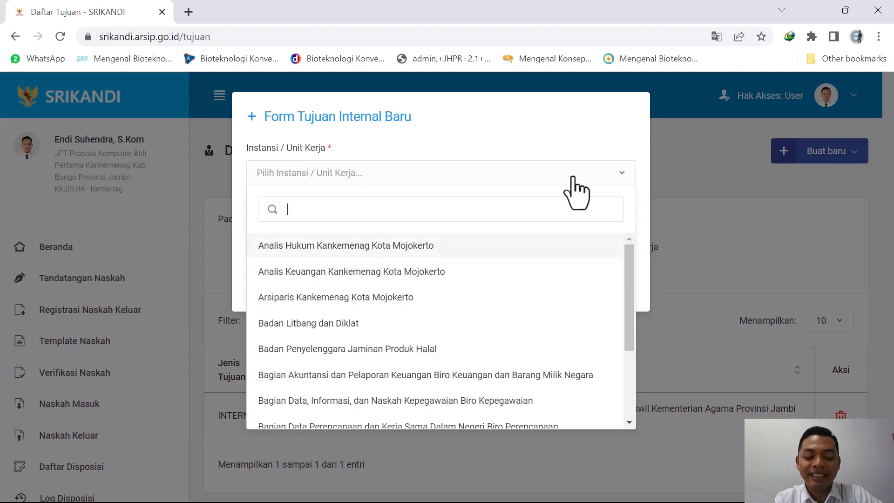
Search the work units for "kantor kementerian agama" and set Instansi / Unit Kerja to Kantor Kementerian Agama Kab. Pasaman.
text(kantor keme)
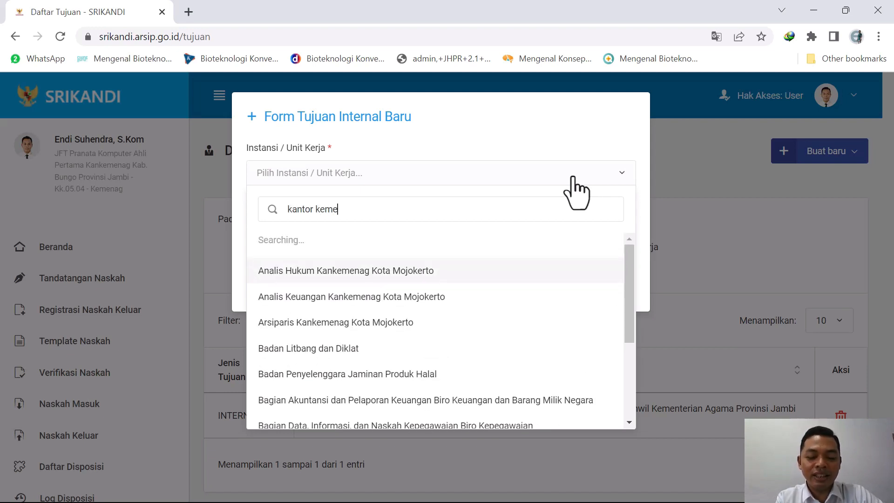
text(nterian a)
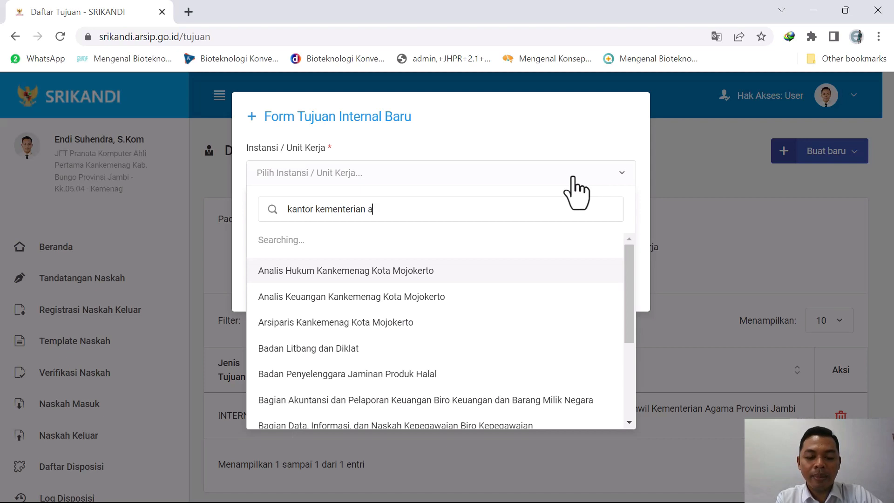
text(gama)
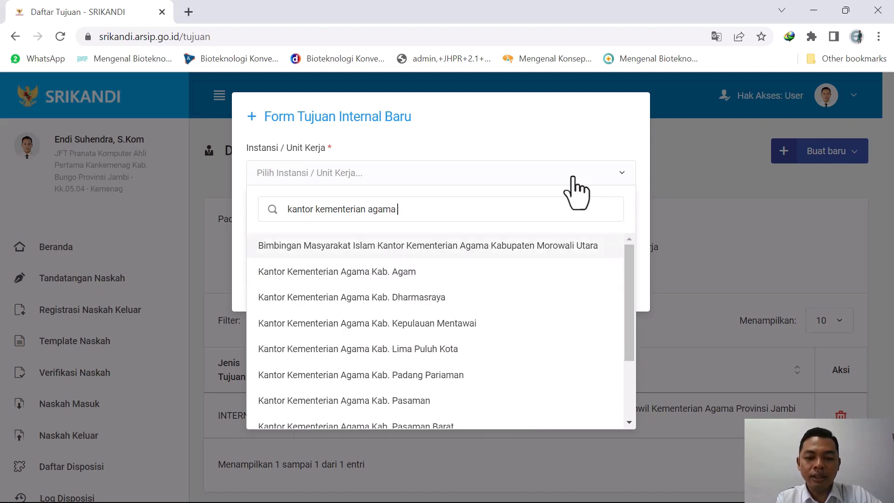
drag(628, 266, 629, 326)
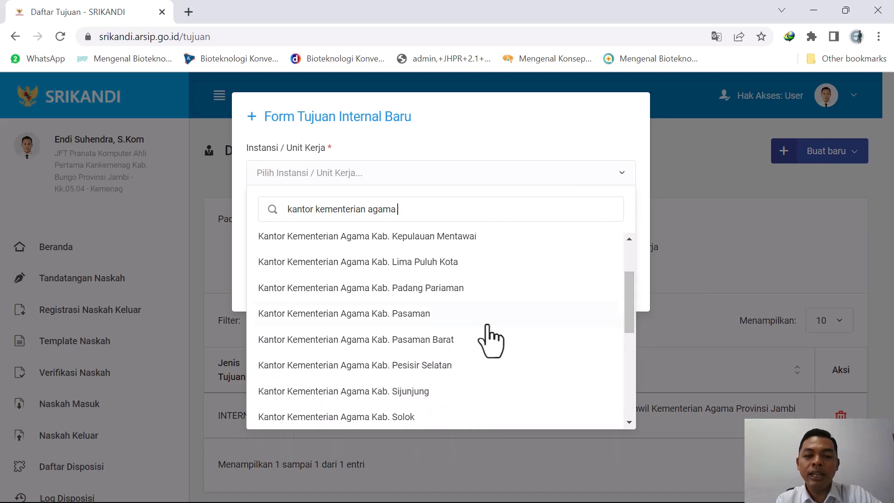
click(372, 315)
Choose the head of the Pasaman office as Pengguna and save the new internal destination.
click(318, 232)
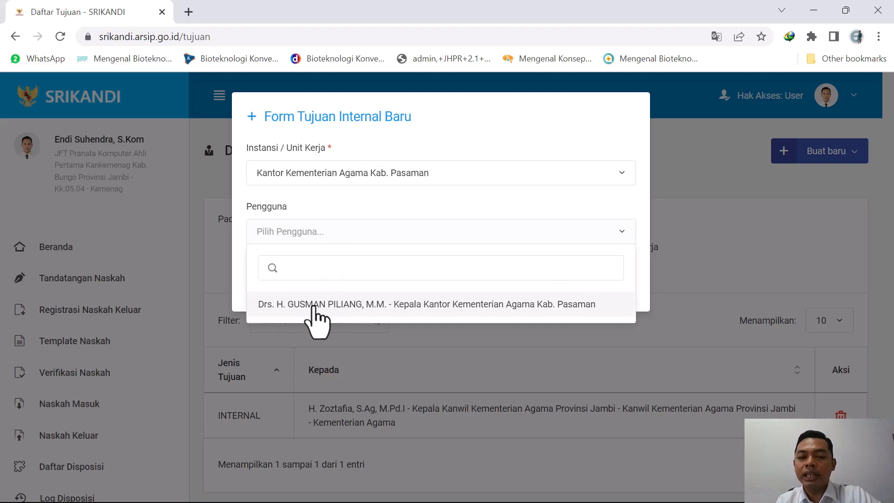
click(314, 305)
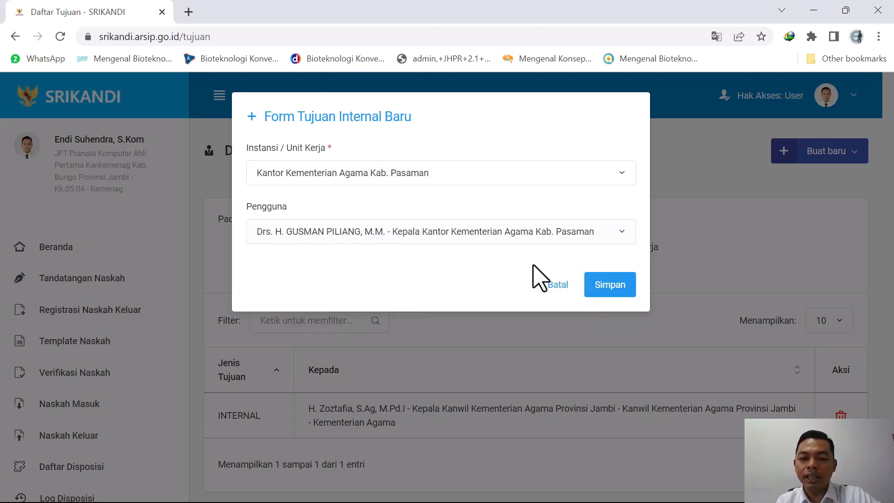
click(608, 293)
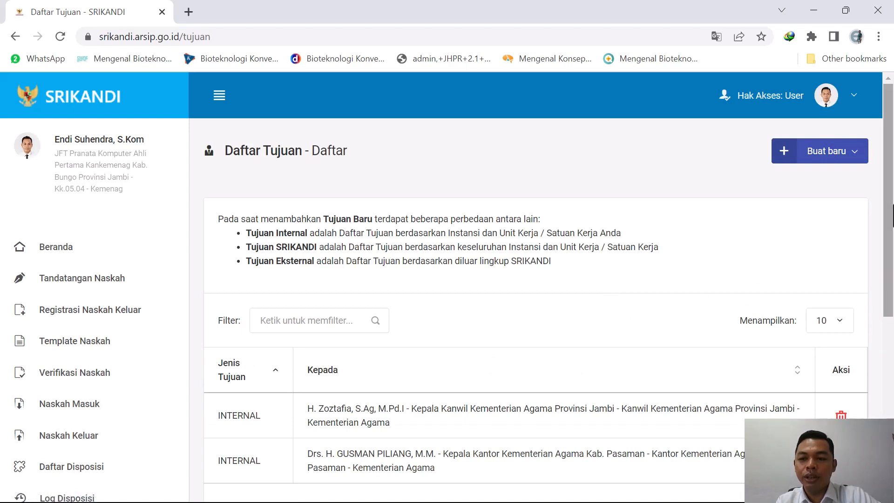
drag(891, 293, 890, 389)
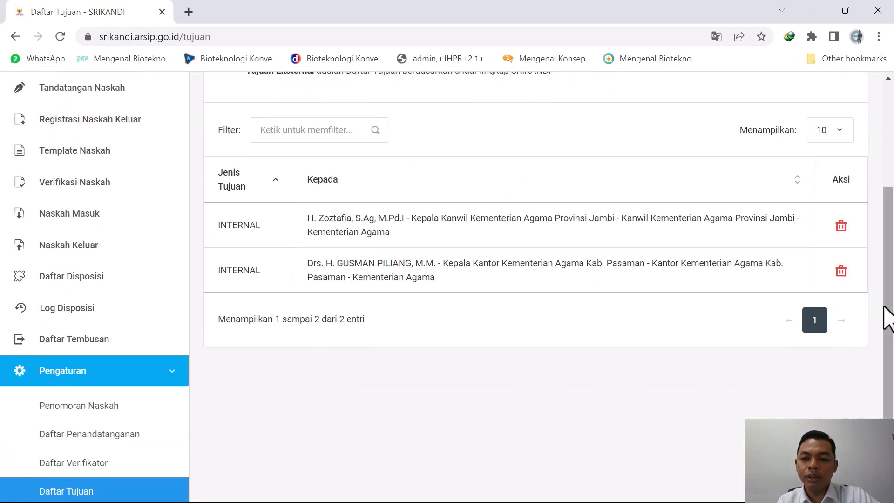
Open the Registrasi Naskah Keluar form and view its Utama (Internal / Srikandi) recipient choices and the Detil Isi Naskah fields.
drag(889, 316, 892, 208)
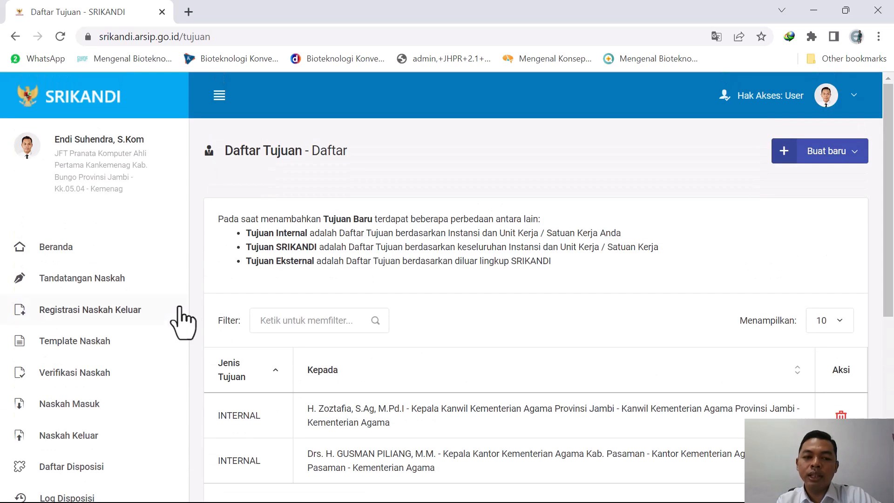
click(120, 322)
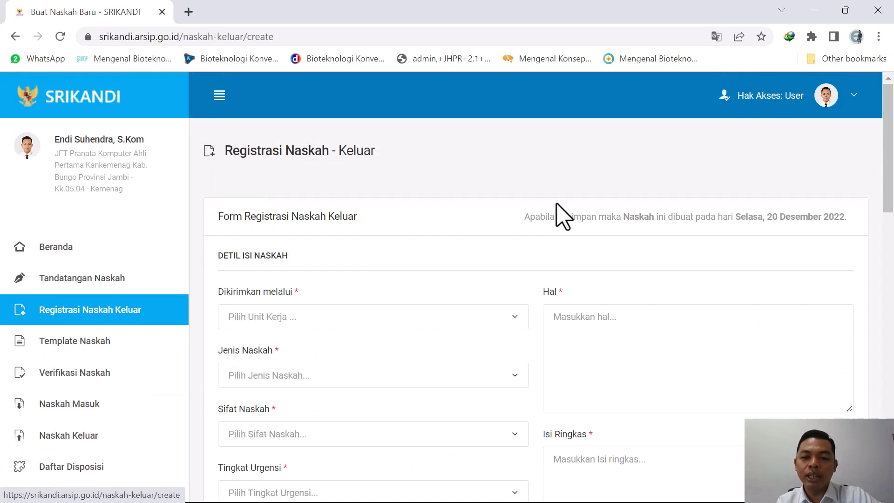
drag(887, 143, 891, 441)
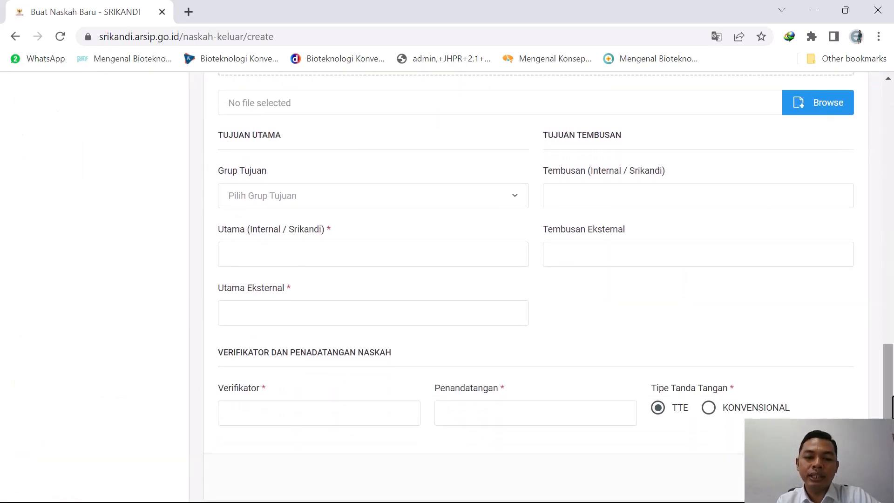
click(390, 255)
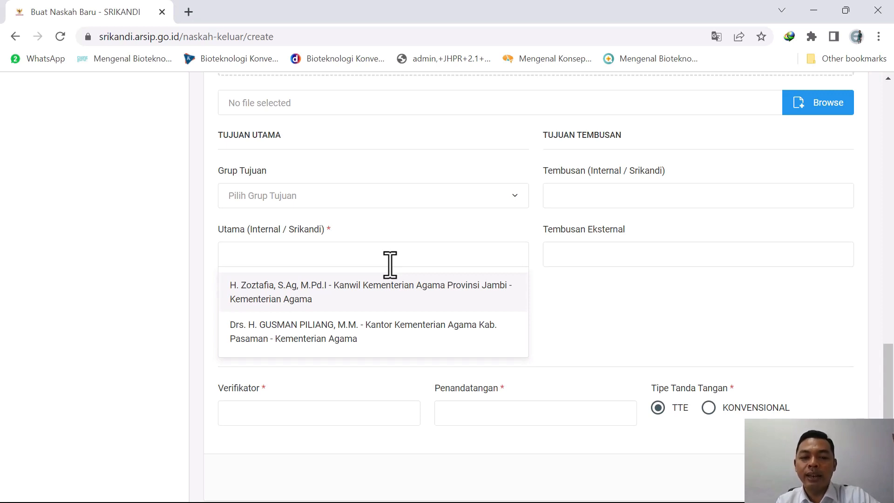
click(632, 313)
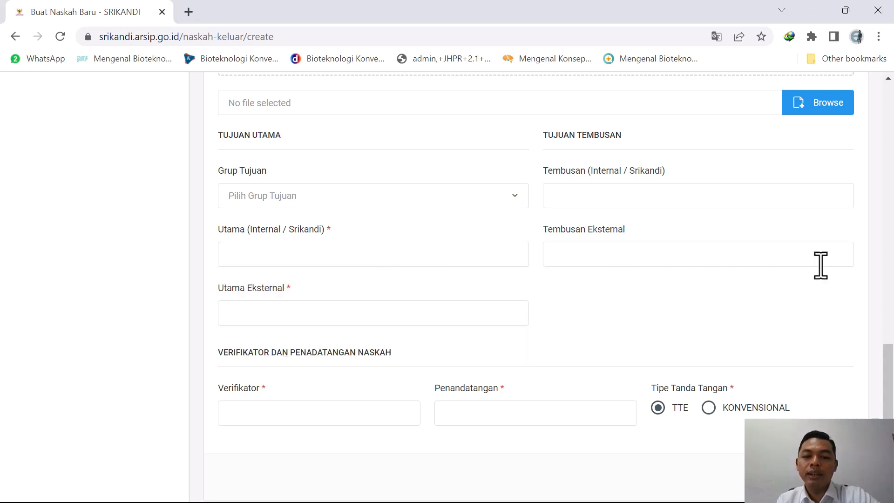
drag(886, 379, 886, 104)
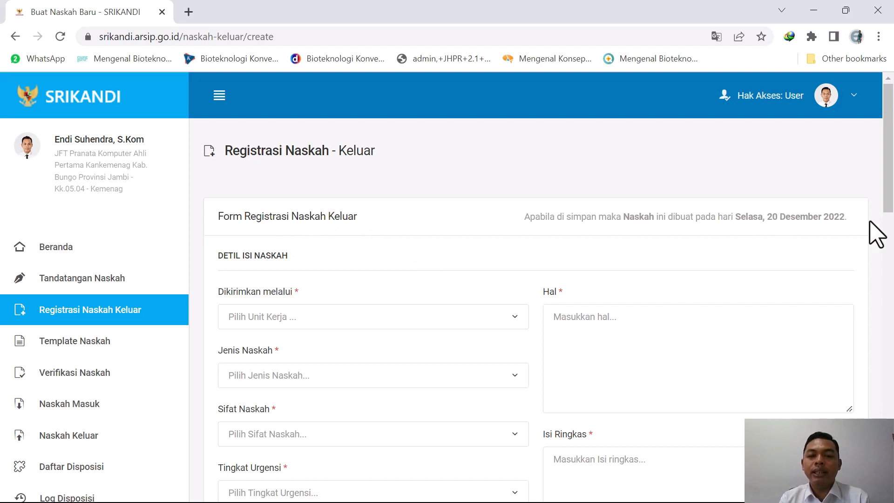
drag(891, 183, 891, 184)
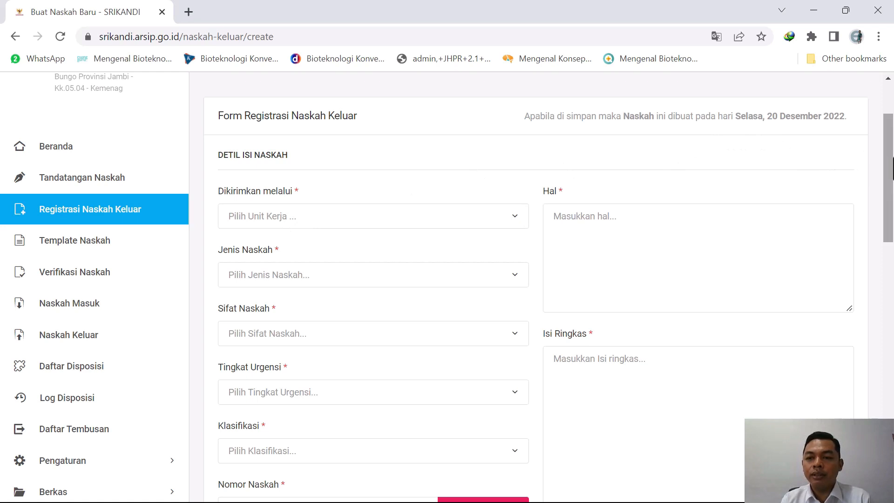
Search the sending work units for "bungo" and set Dikirimkan melalui to Kantor Kementerian Agama Kabupaten Bungo Provinsi Jambi.
drag(891, 169, 893, 252)
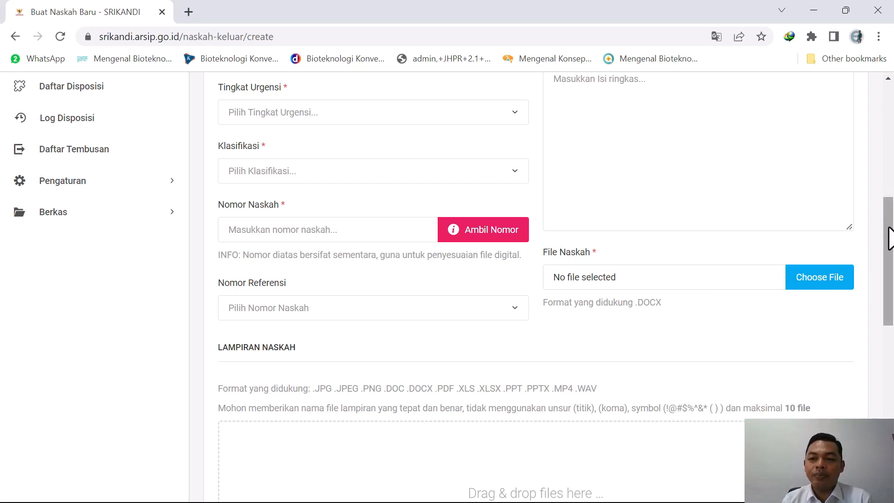
drag(888, 233, 791, 54)
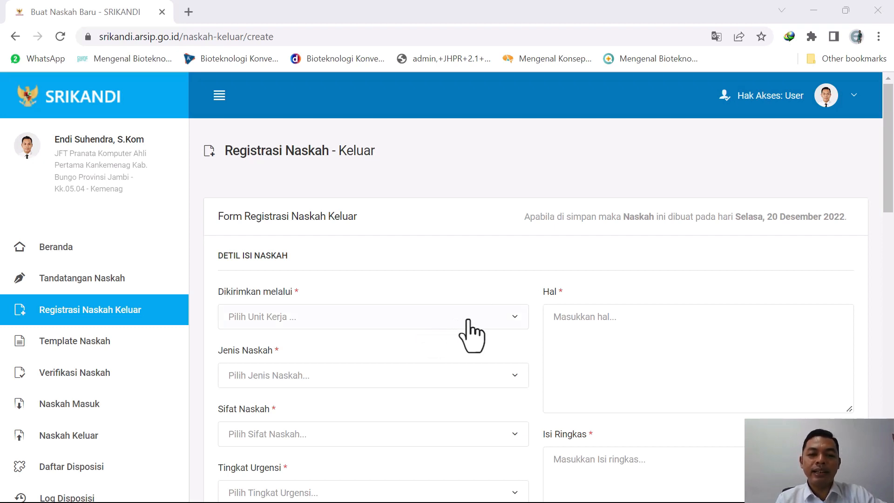
click(514, 318)
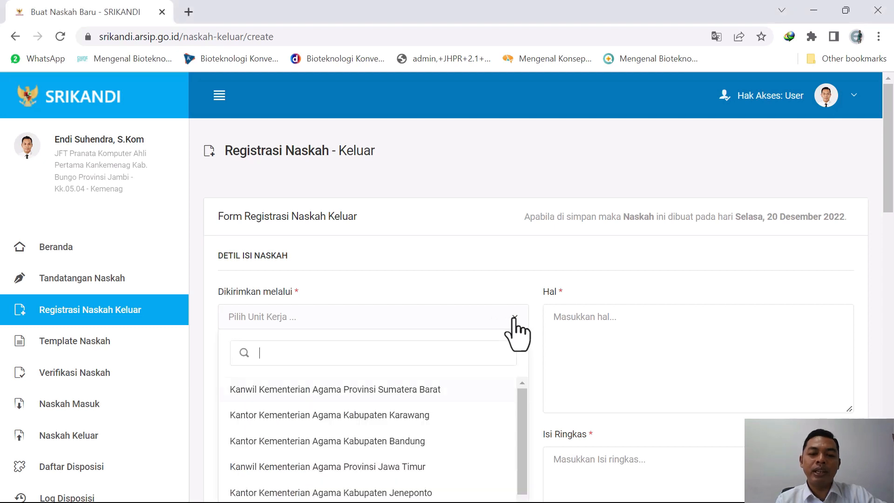
text(bungo)
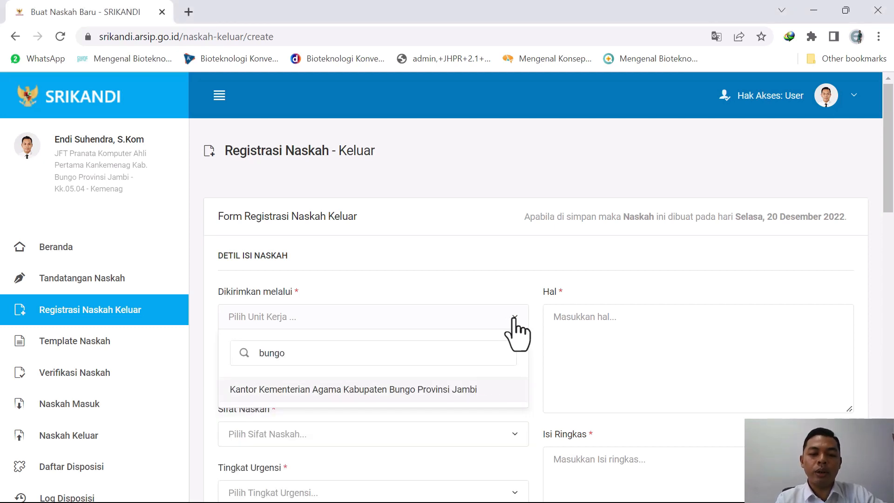
click(314, 391)
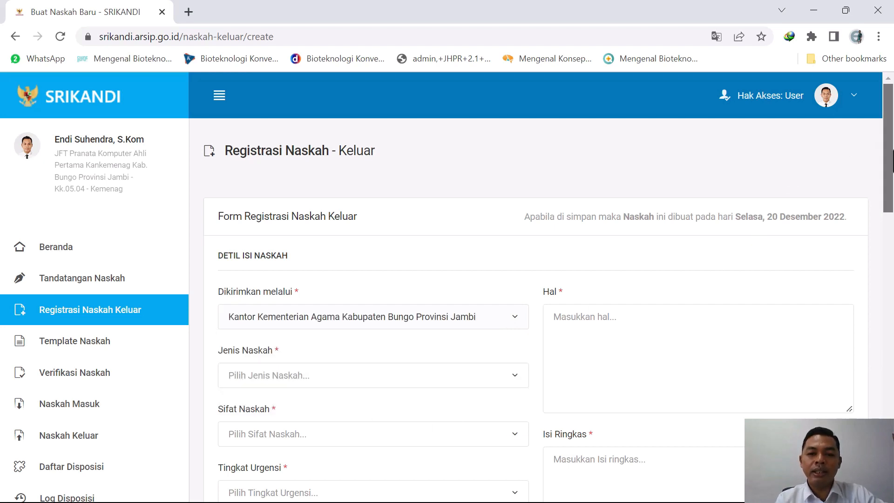
Set Jenis Naskah to Surat Dinas for the outgoing document.
drag(889, 156, 891, 211)
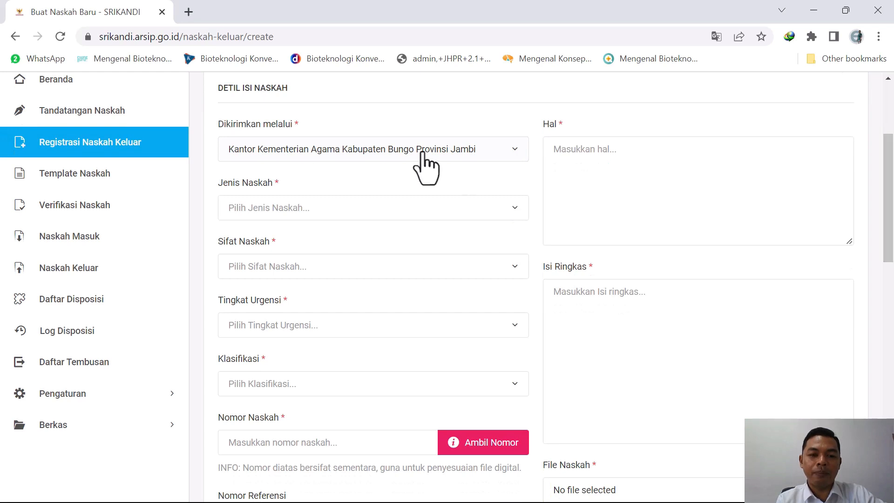
click(520, 225)
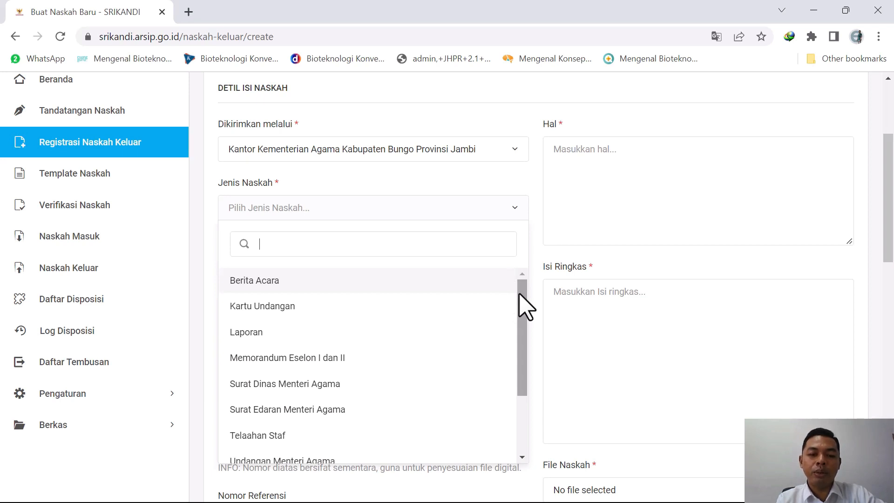
drag(519, 294, 521, 480)
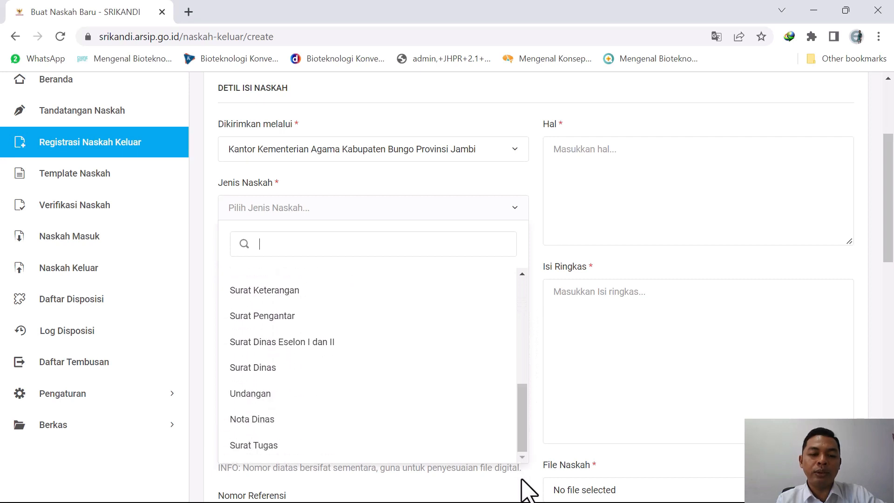
click(292, 371)
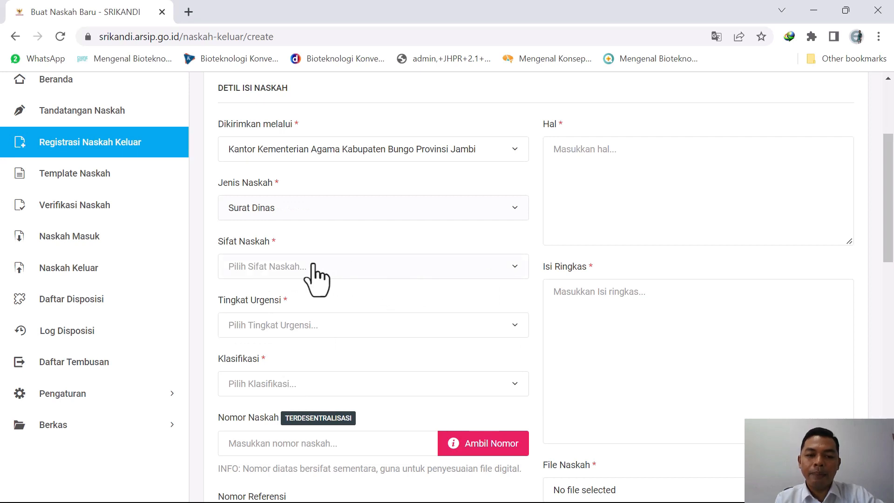
Set both Sifat Naskah and Tingkat Urgensi to Biasa.
click(514, 275)
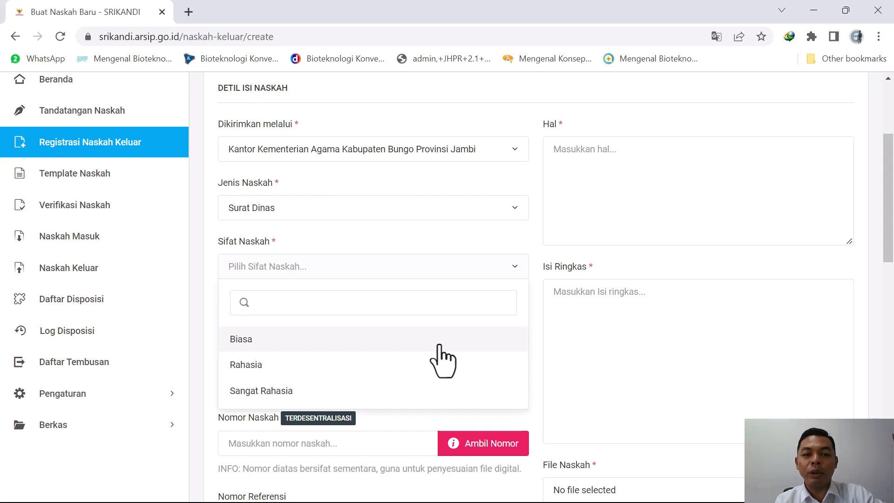
click(355, 343)
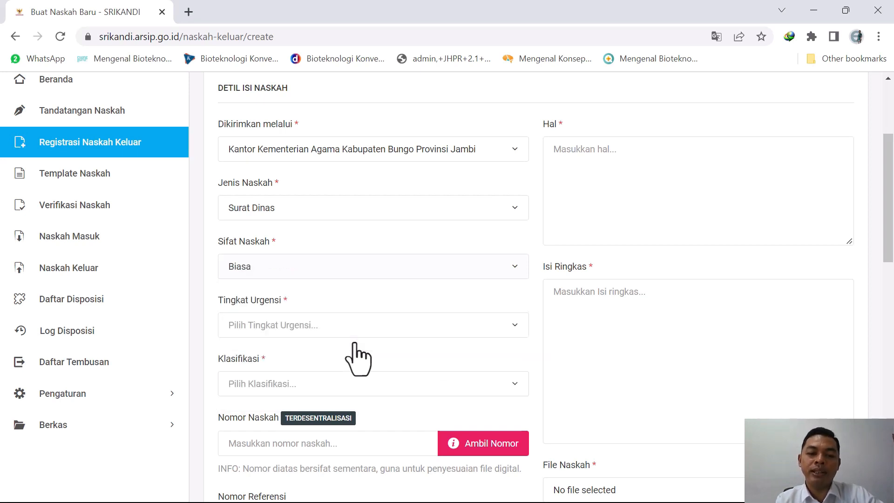
click(515, 324)
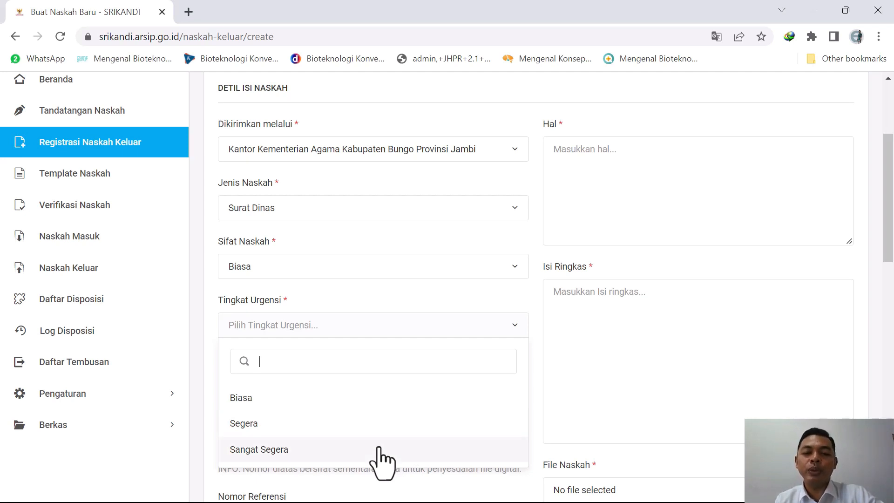
click(383, 399)
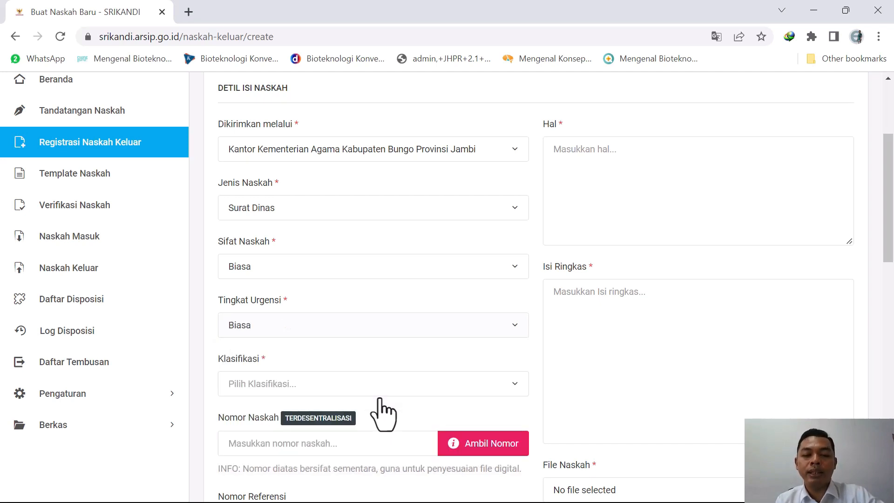
Set Klasifikasi to BA.00 - Penyuluhan and fetch a temporary Nomor Naskah for the document.
drag(889, 183, 892, 228)
click(516, 237)
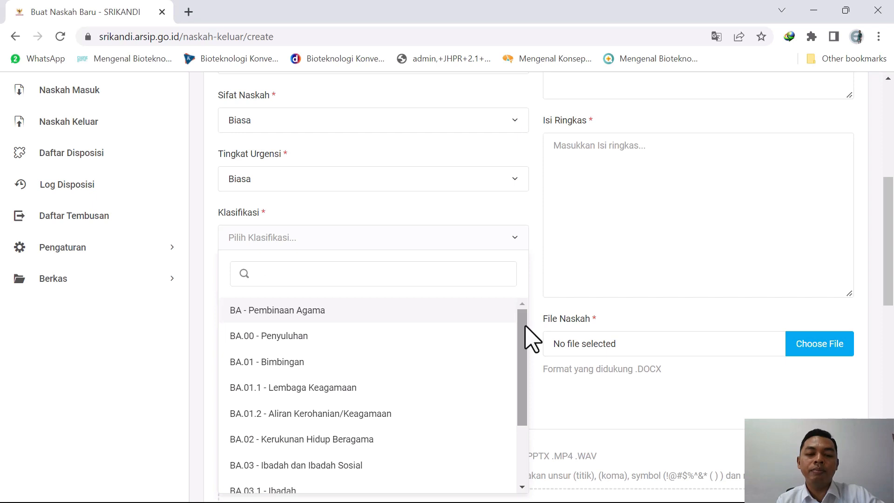
drag(530, 337, 529, 383)
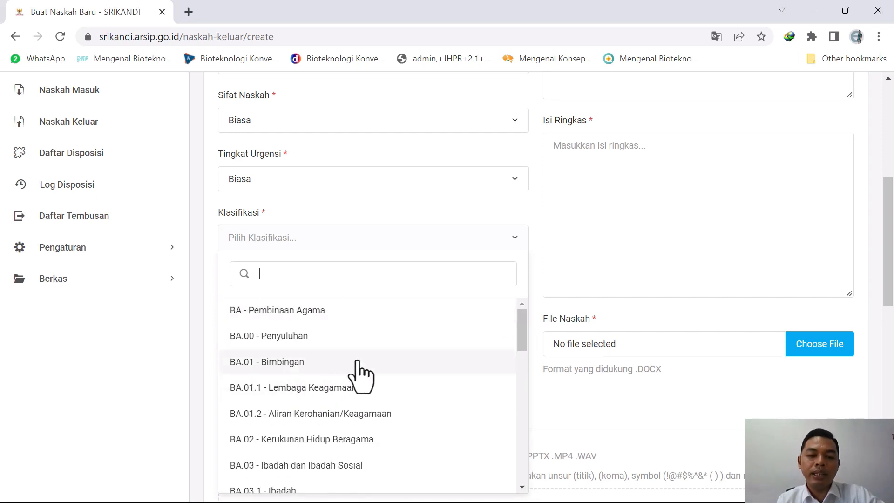
click(344, 336)
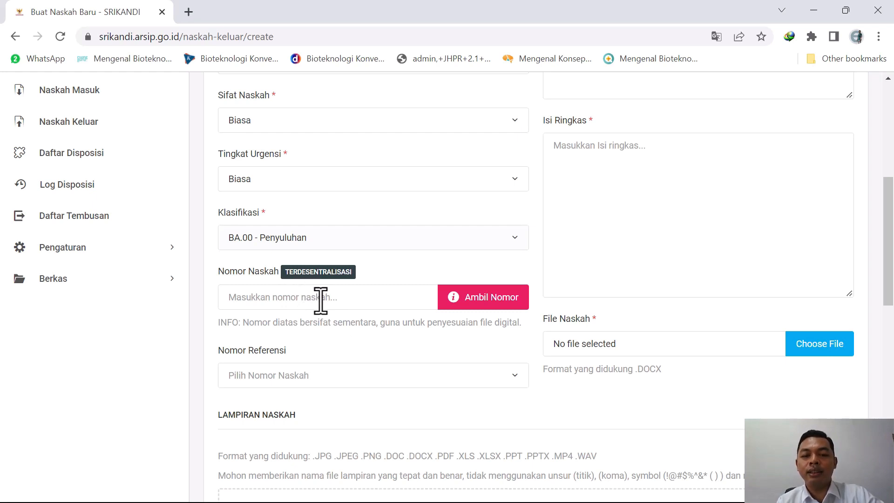
click(483, 301)
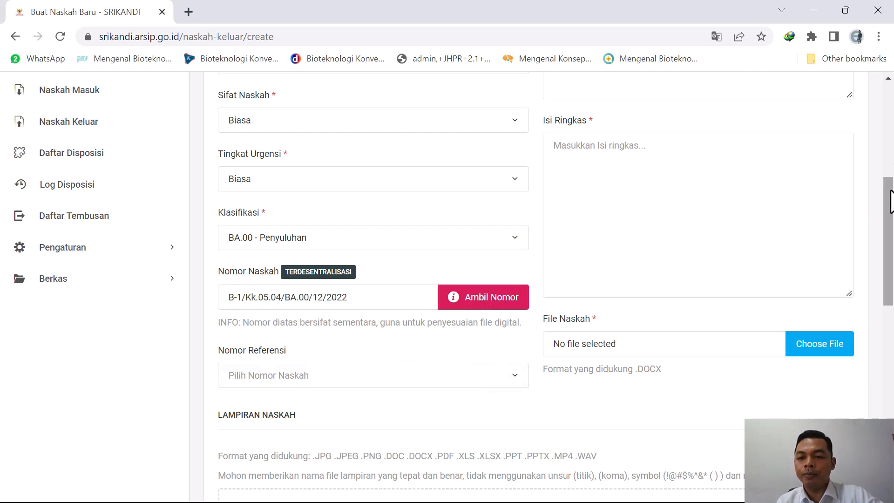
Enter "Pelaksanaan Bimbingan PAI" as the document's subject in Hal.
drag(890, 200, 890, 137)
click(578, 218)
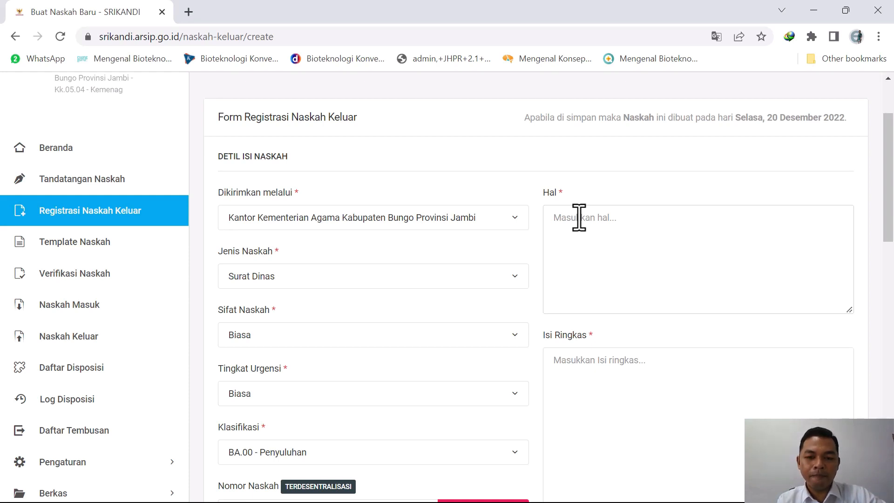
text(Pel)
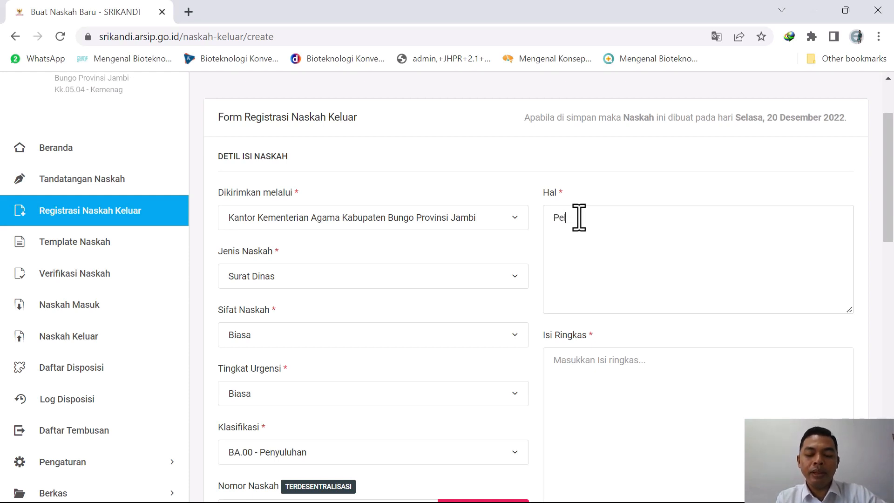
text(aksanaan )
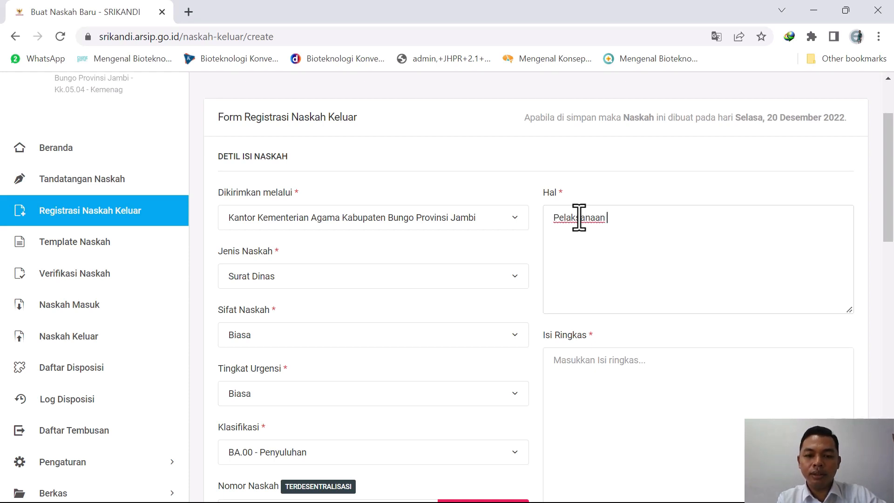
text(Bimbingan )
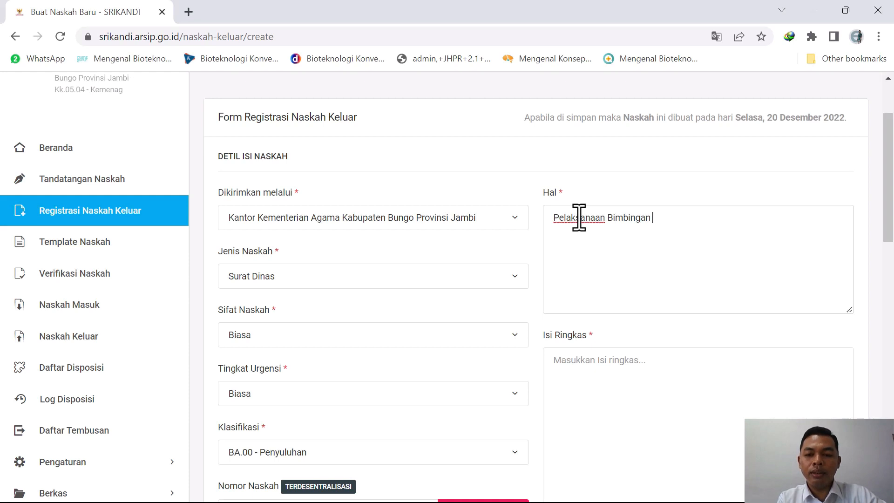
text(PAI)
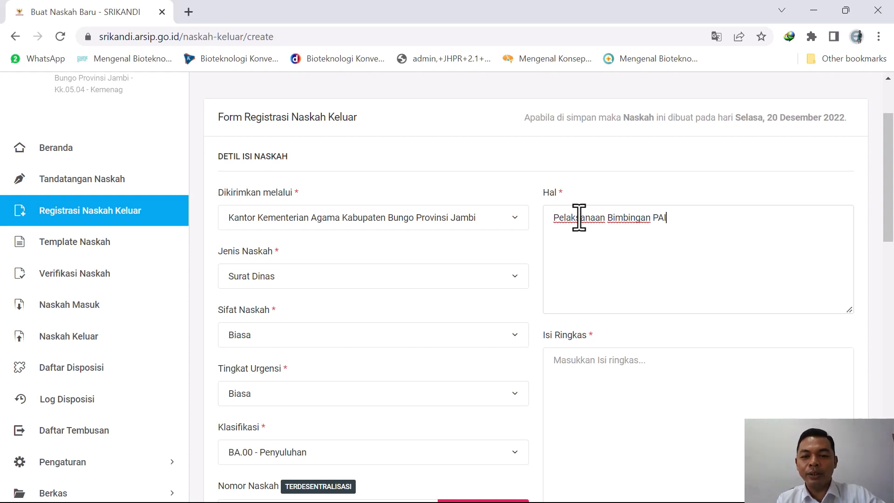
Enter "Surat Penyampaian ..." as the document's summary in Isi Ringkas.
click(572, 362)
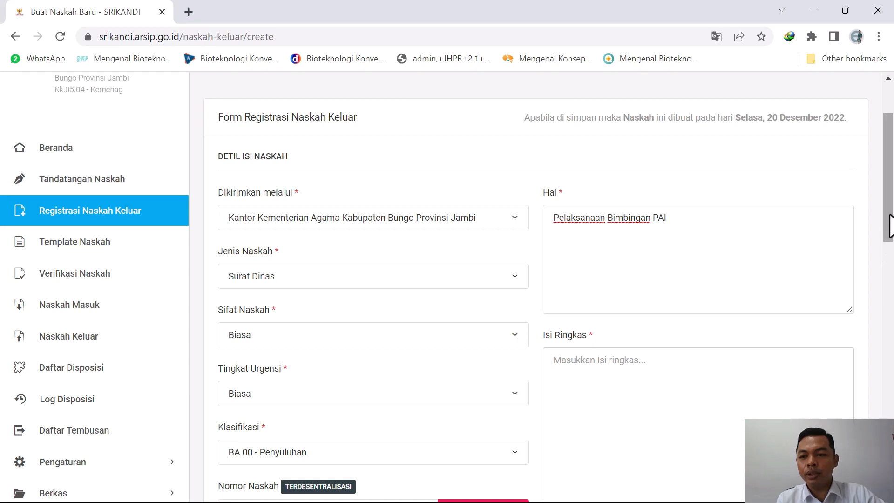
drag(887, 224, 887, 266)
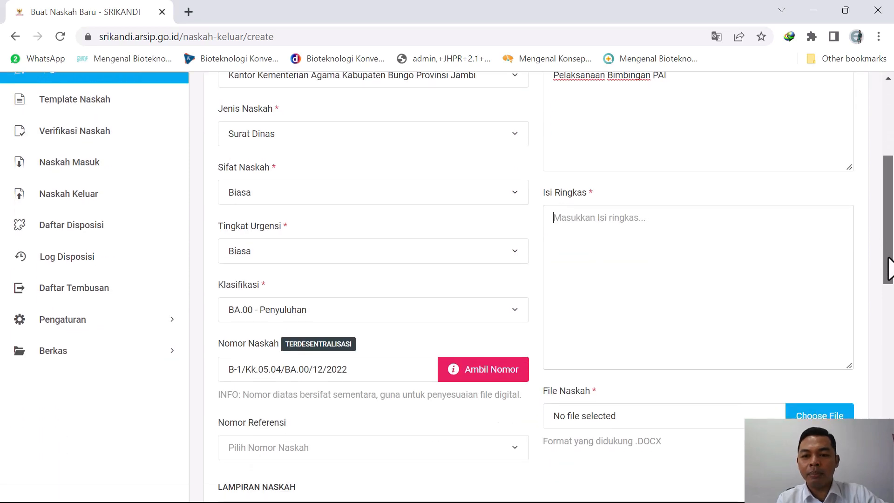
click(546, 267)
text(Surat)
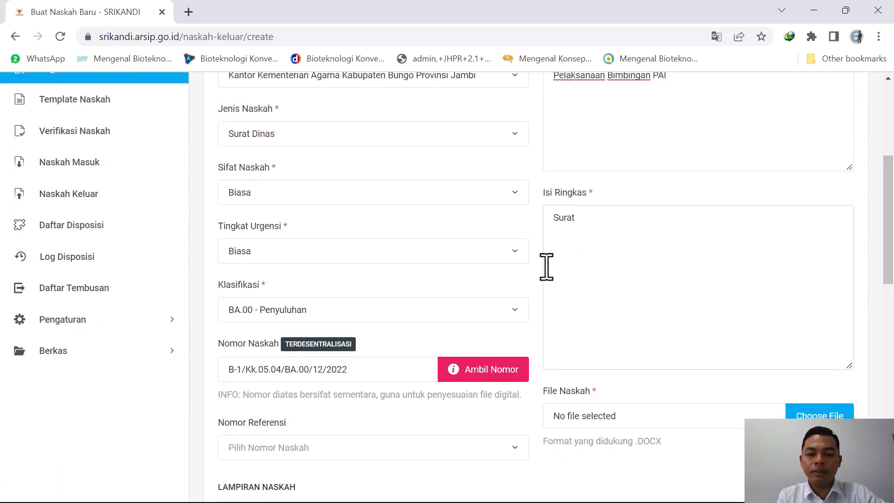
text( Penyam)
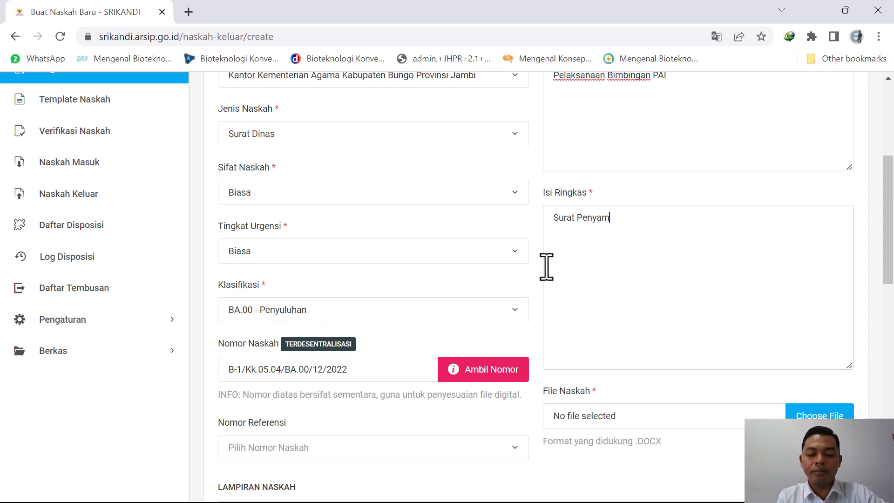
text(paian .)
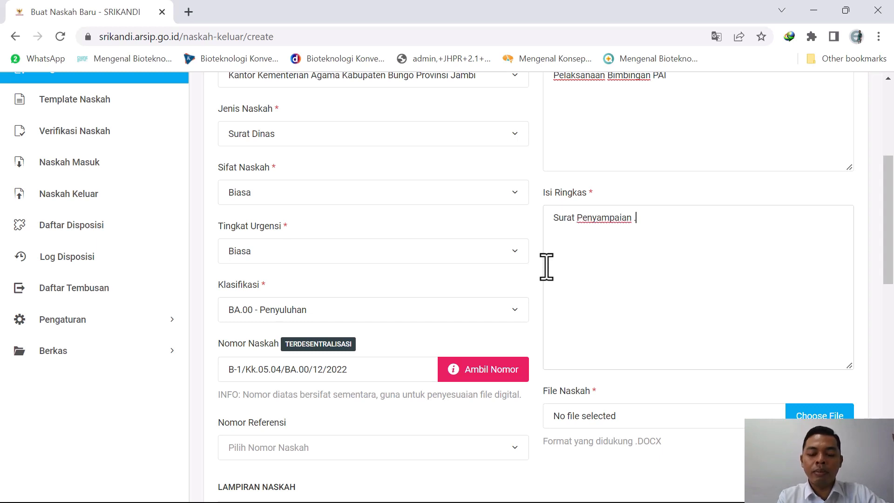
text(..)
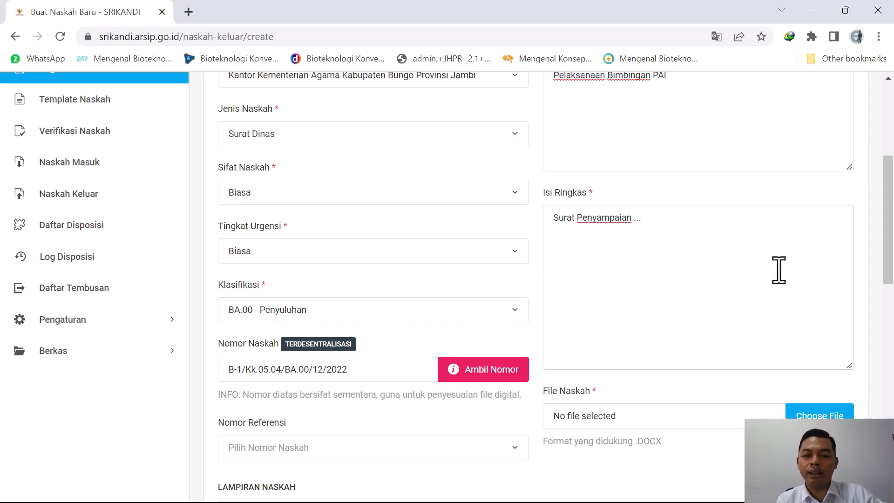
Show the file selection dialog for File Naskah and close it without choosing a file.
scroll(888, 280, down, 4)
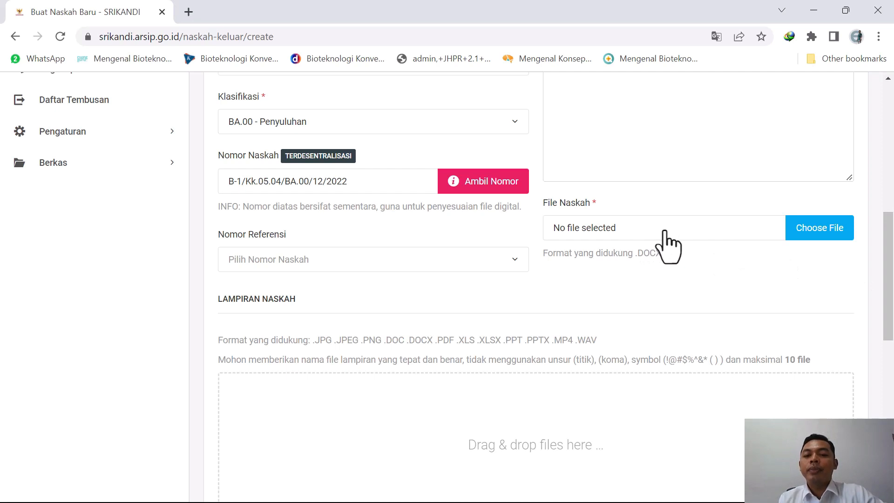
click(797, 243)
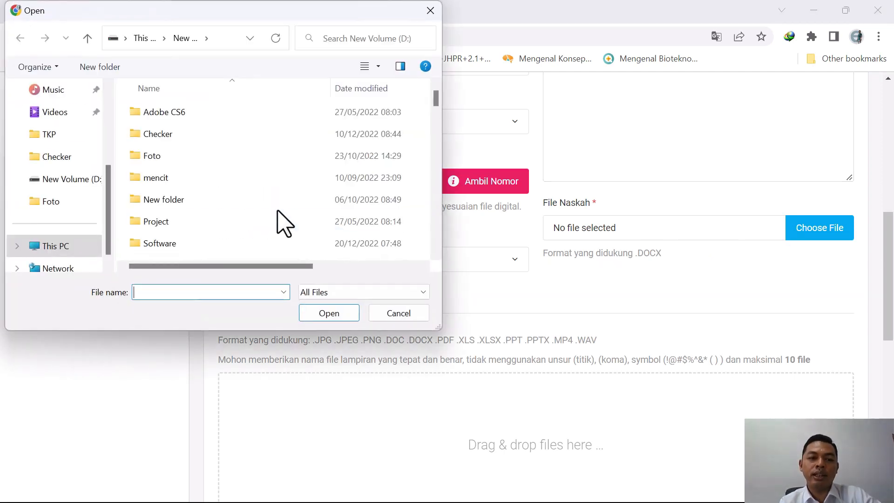
click(395, 315)
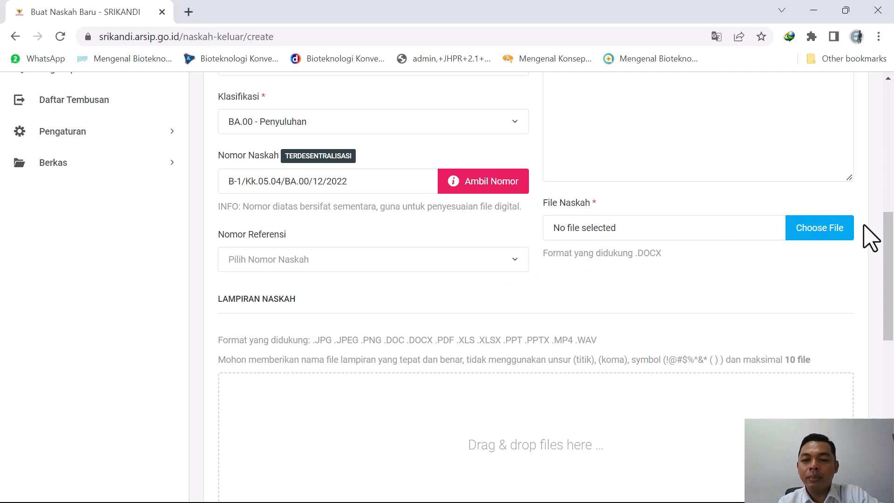
Examine the Lampiran Naskah area and the recipient choices for Utama (Internal / Srikandi) and Utama Eksternal without selecting any.
drag(890, 240, 891, 283)
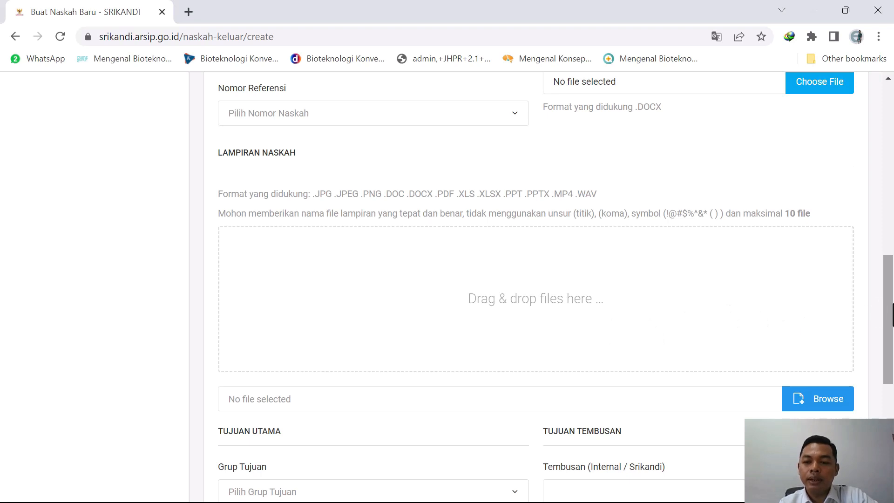
drag(889, 310, 892, 344)
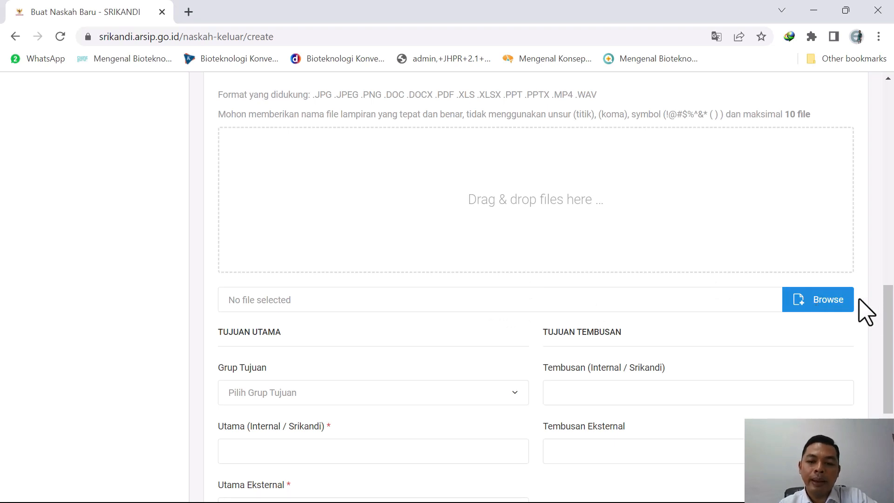
drag(892, 329, 891, 375)
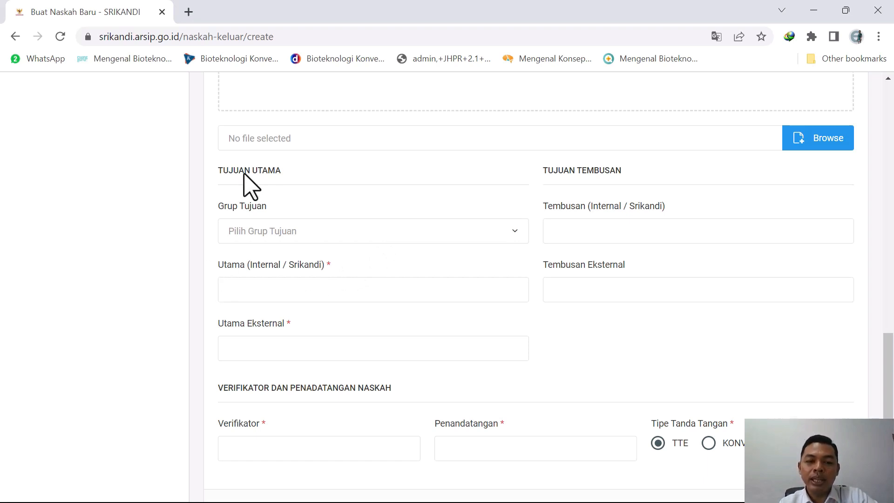
click(297, 289)
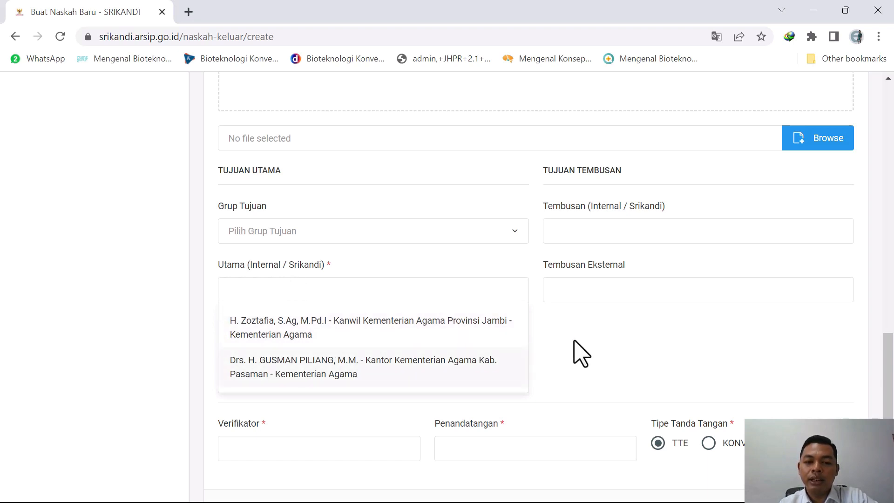
click(579, 353)
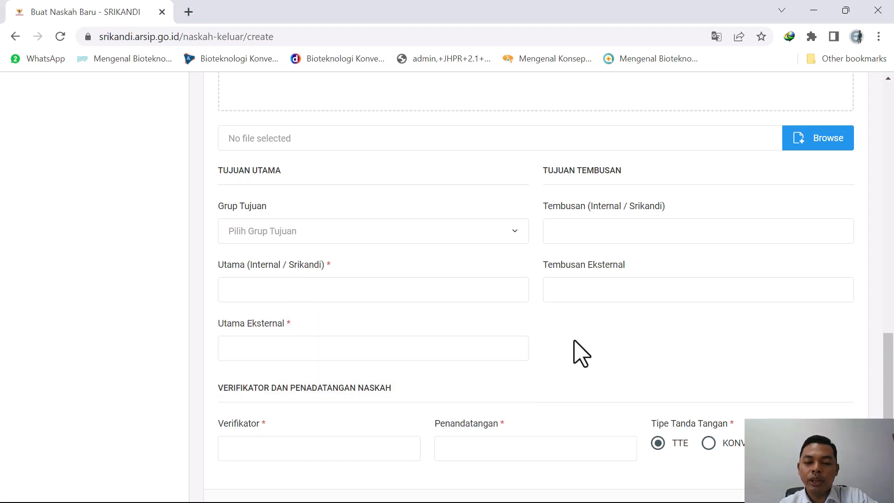
click(273, 352)
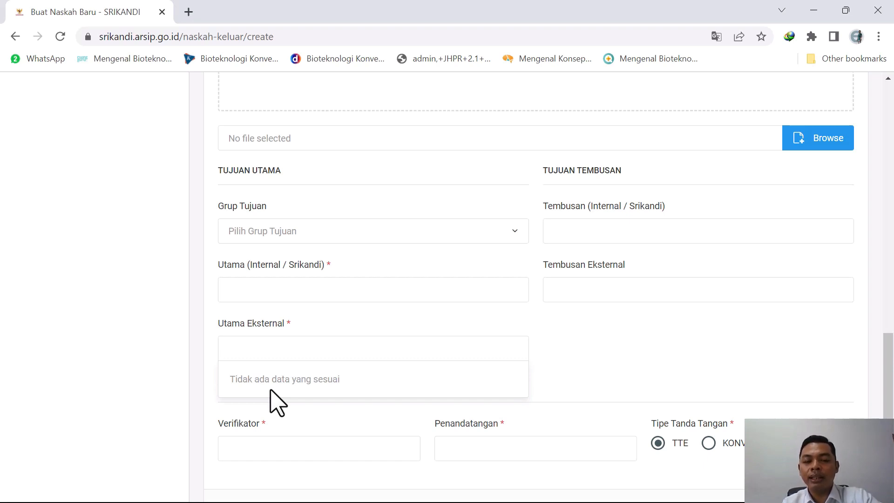
click(241, 351)
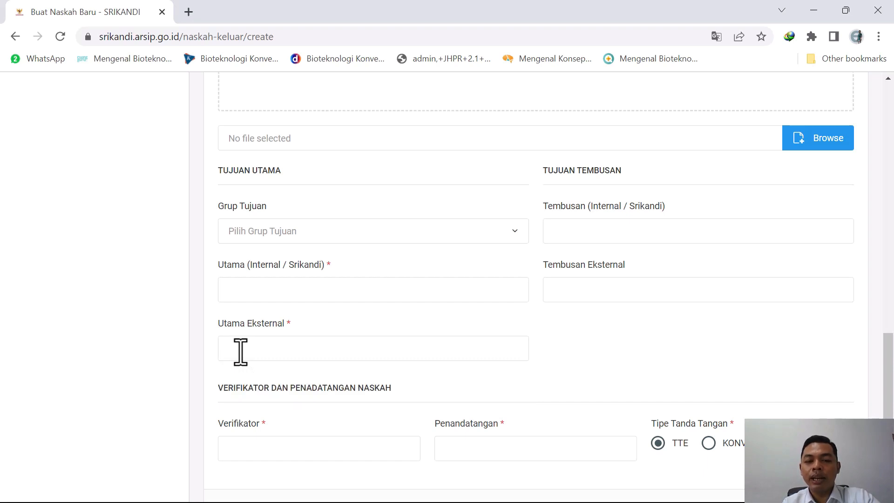
click(229, 293)
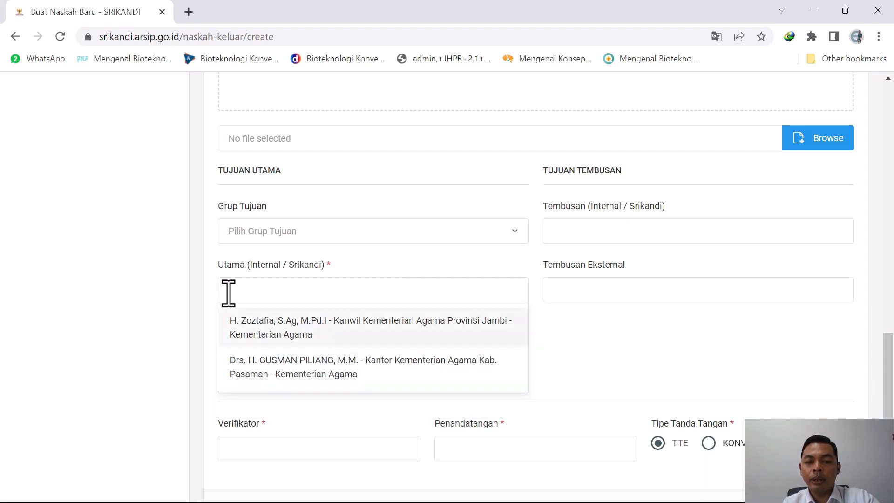
click(575, 359)
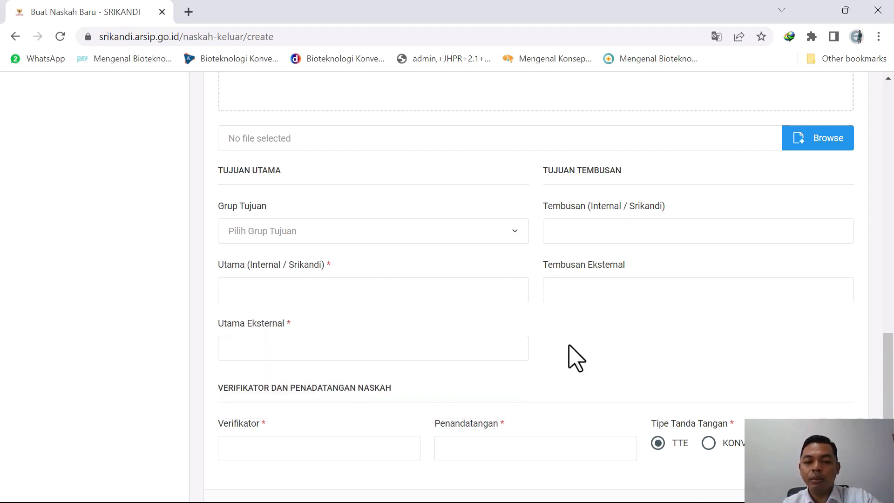
click(304, 354)
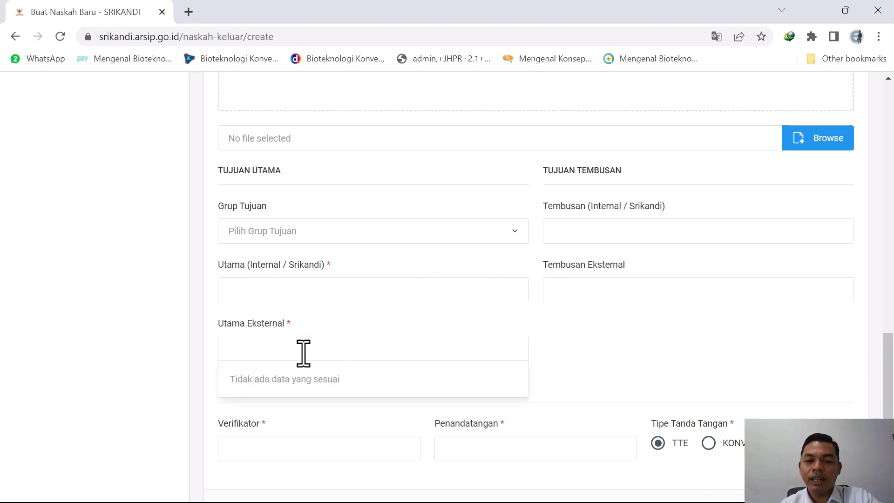
click(590, 326)
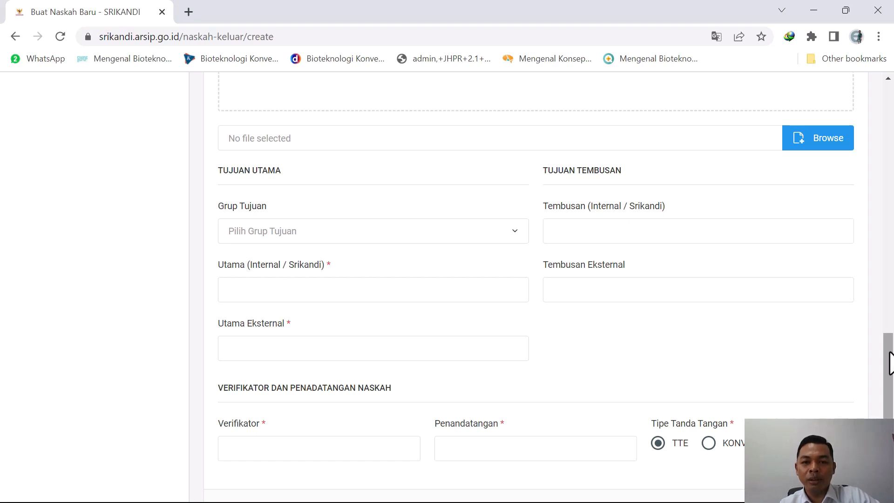
Check the available choices for Tembusan (Internal / Srikandi) and Tembusan Eksternal under Tujuan Tembusan.
click(607, 231)
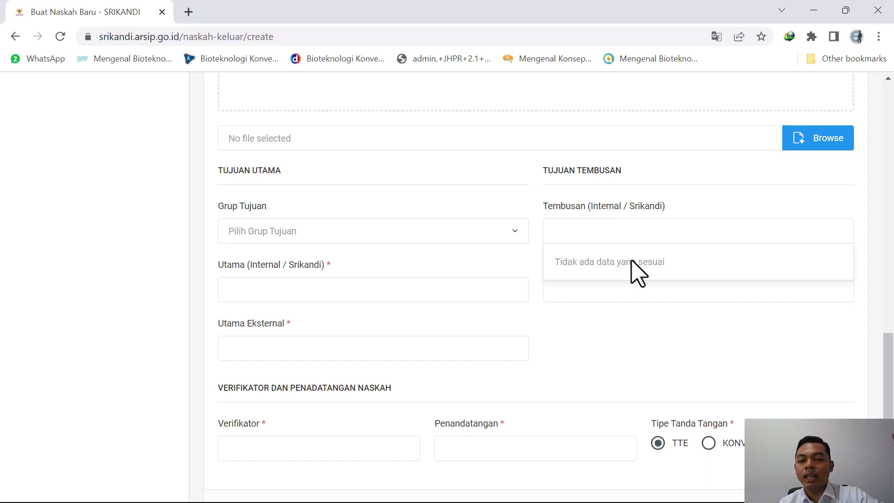
click(626, 291)
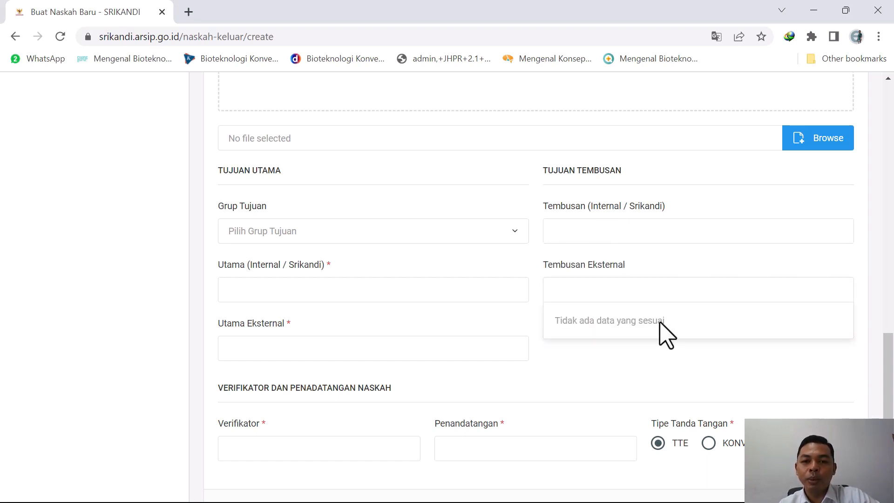
click(588, 371)
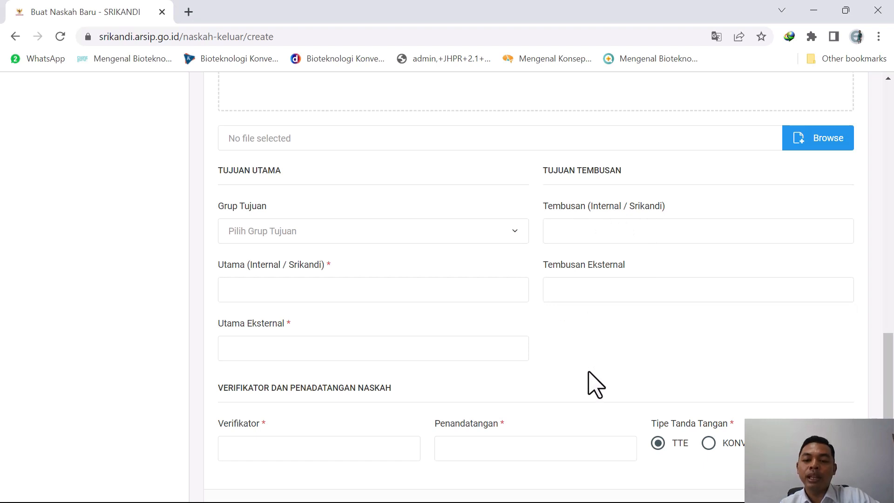
View the people available as Verifikator and Penandatangan for the document without choosing anyone.
scroll(890, 368, down, 2)
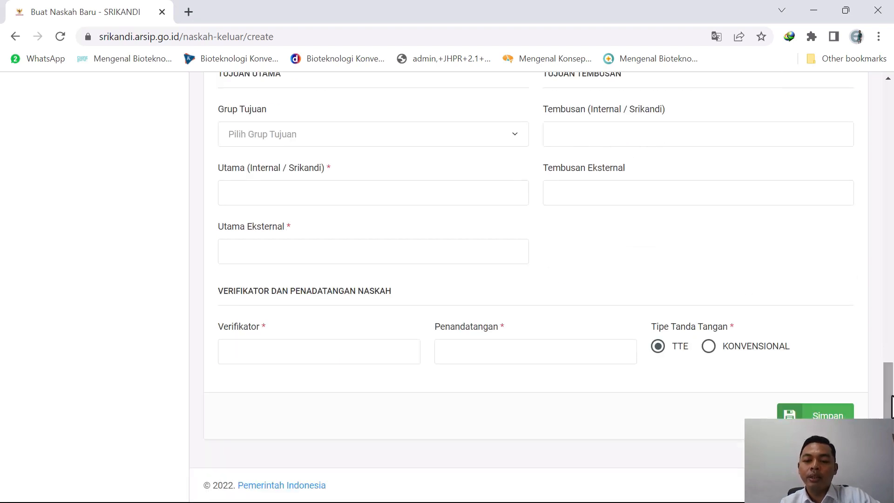
click(250, 357)
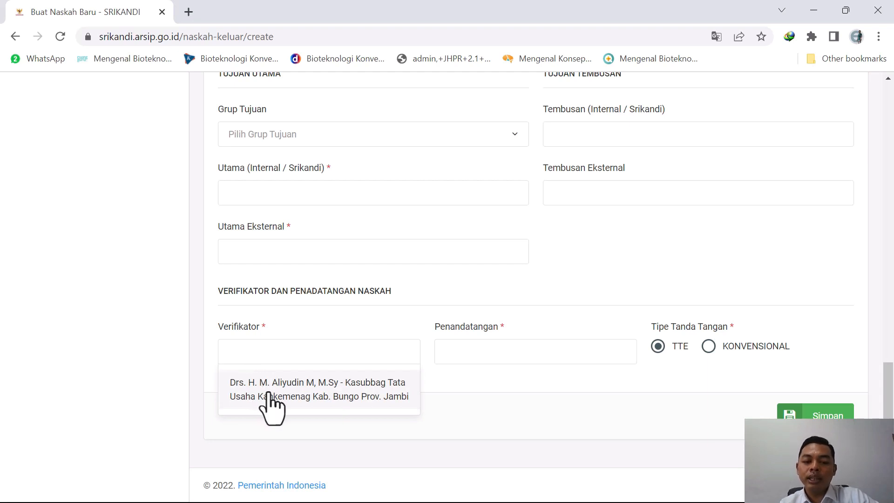
click(302, 356)
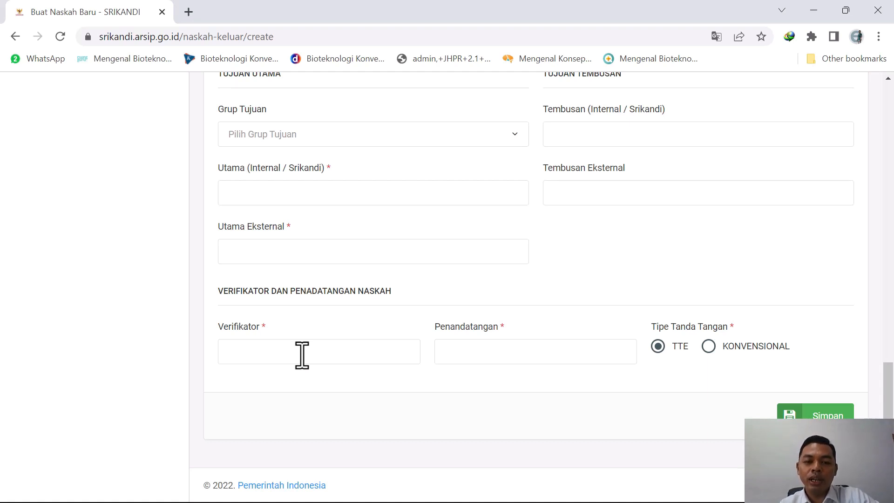
click(470, 354)
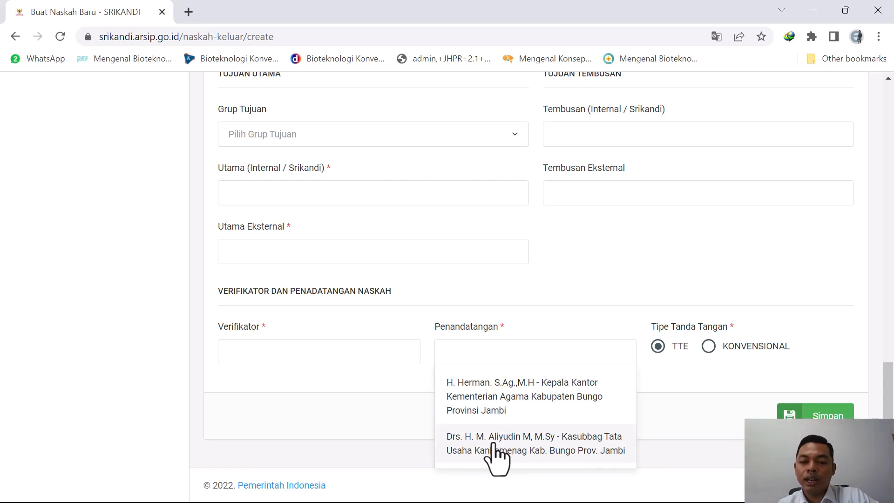
click(388, 394)
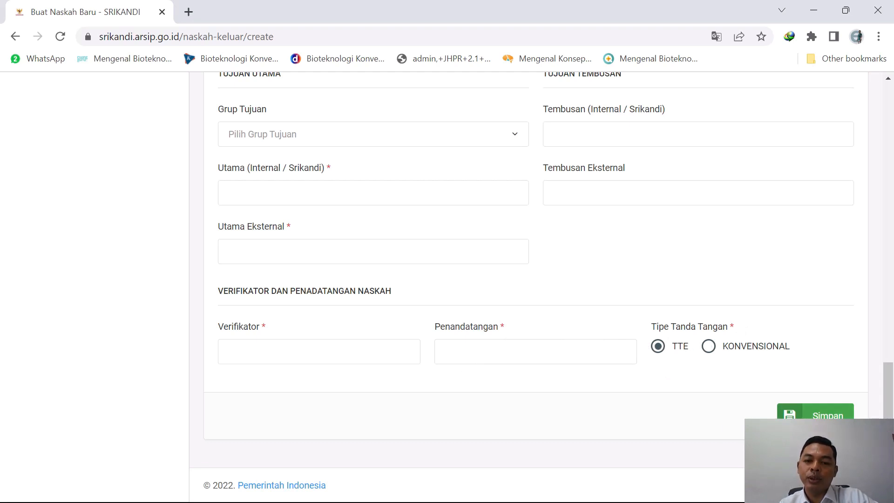
Try to save the Registrasi Naskah Keluar form and review its fields for missing required entries.
click(815, 419)
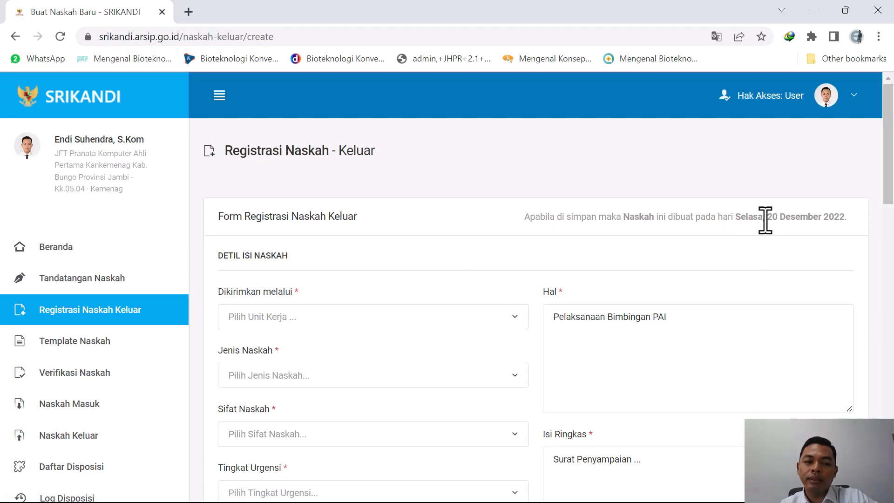
drag(887, 186, 891, 304)
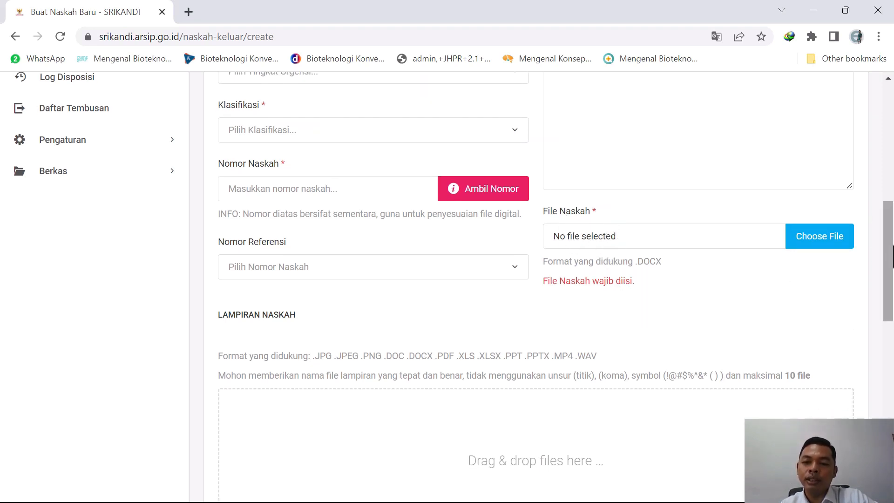
drag(891, 254, 893, 93)
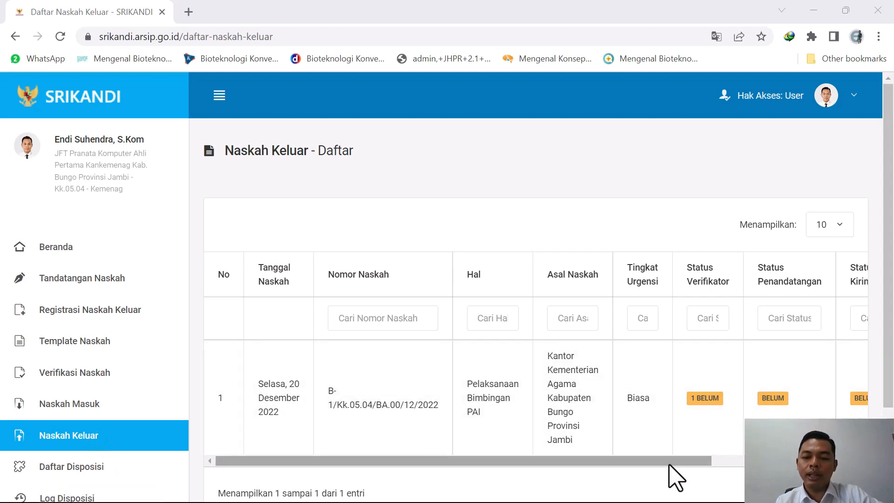
Review the status and action columns of the "Pelaksanaan Bimbingan PAI" entry in the Naskah Keluar list and open its details.
drag(671, 461, 532, 467)
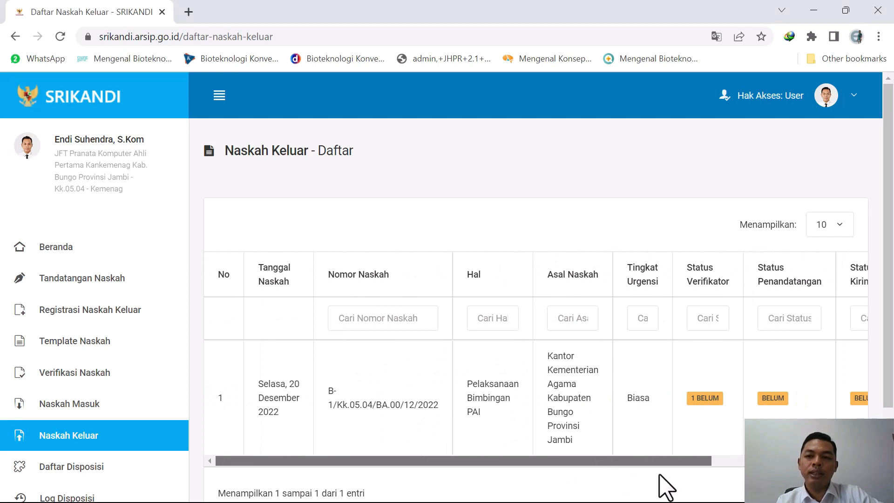
drag(658, 470, 369, 462)
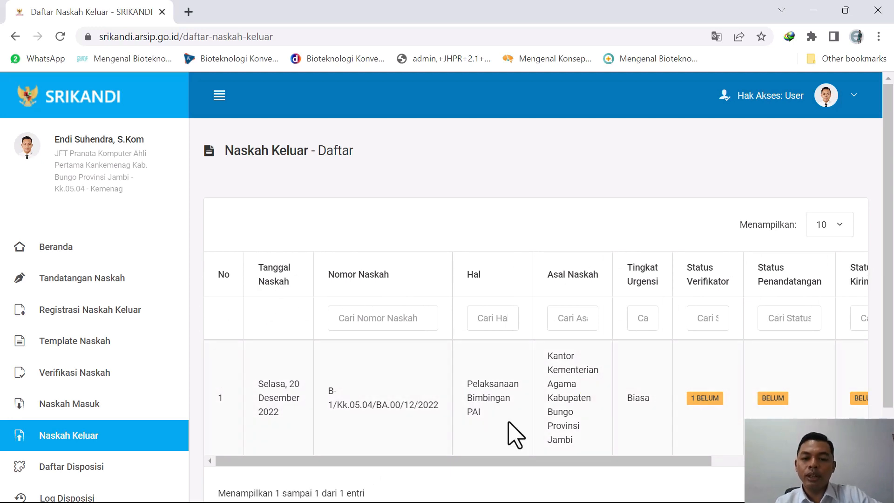
drag(561, 460, 731, 446)
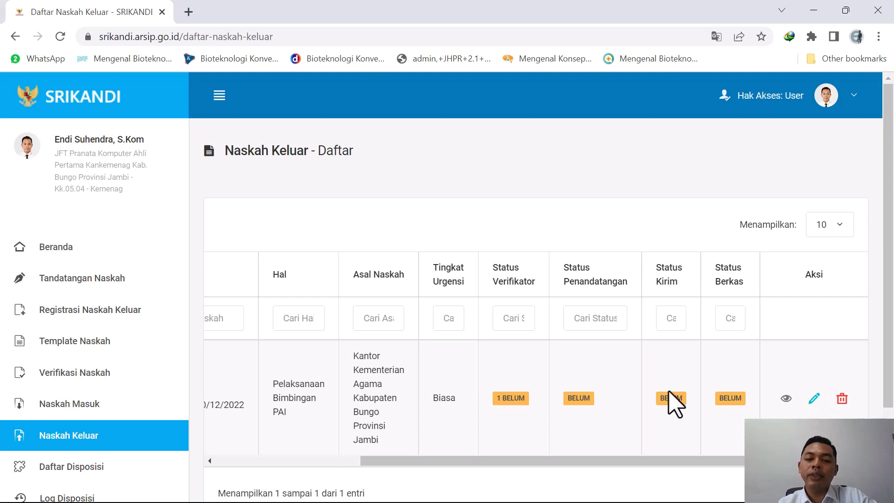
click(786, 399)
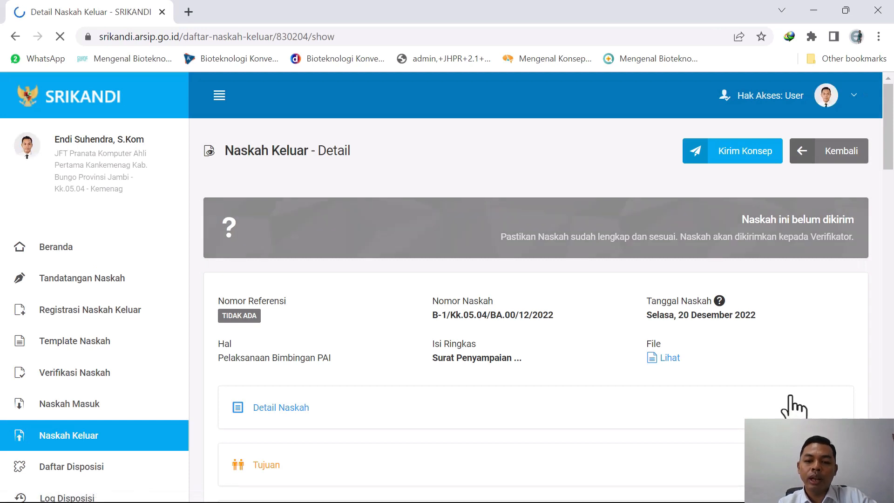
Expand the document's Detail Naskah and Tujuan sections and examine them along with its verifier and signatory lists.
drag(890, 135, 889, 98)
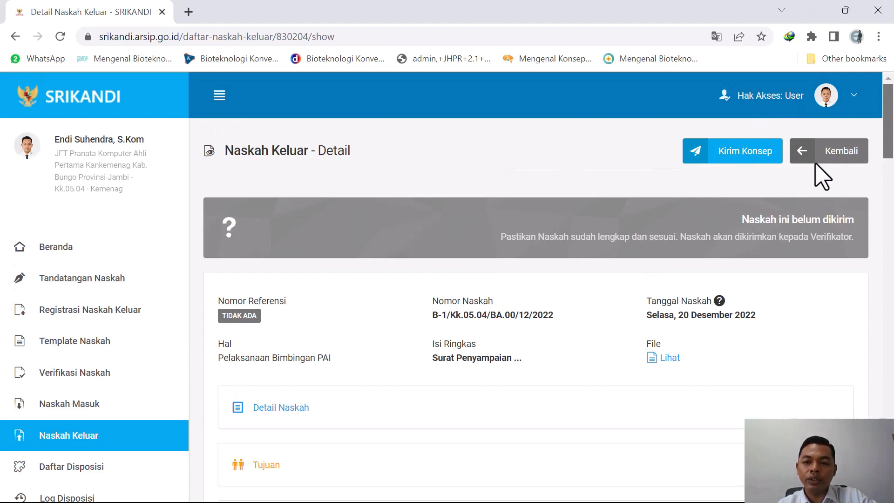
drag(885, 162, 851, 185)
scroll(877, 129, up, 1)
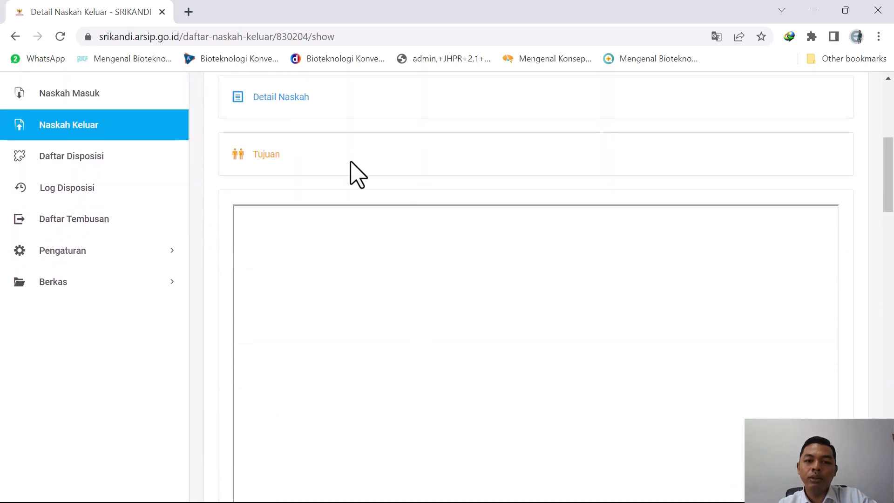
click(287, 98)
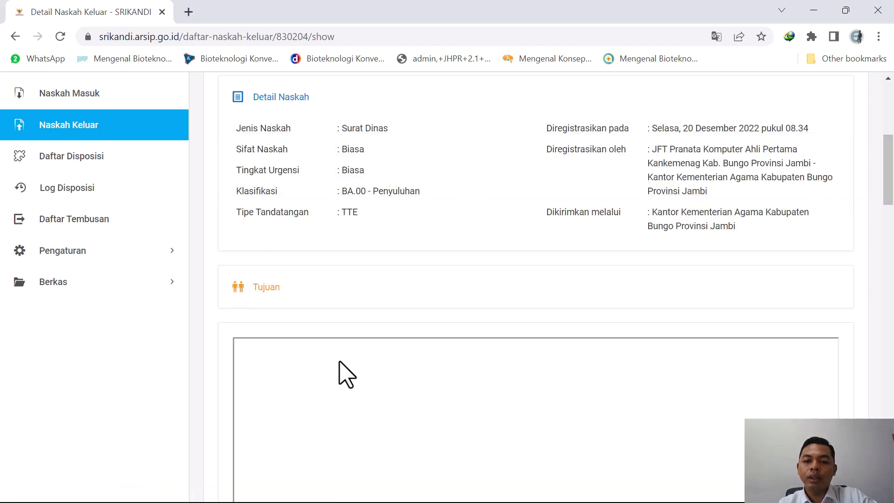
click(261, 289)
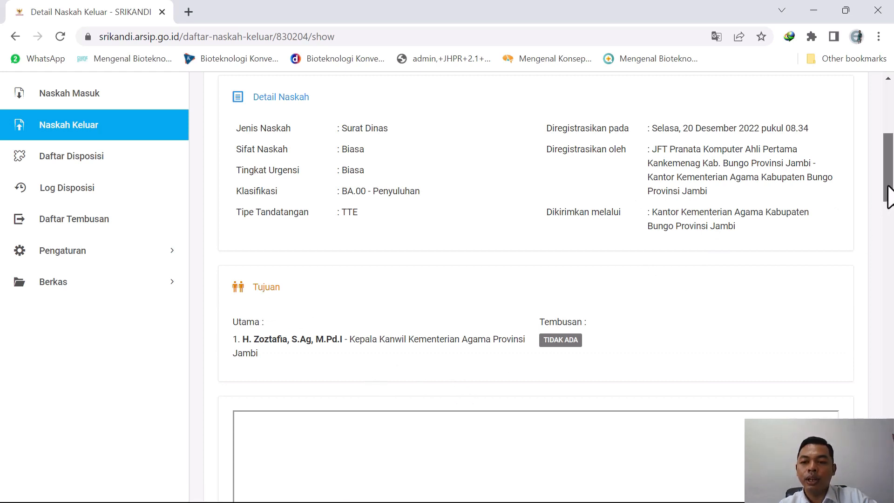
drag(889, 196, 892, 387)
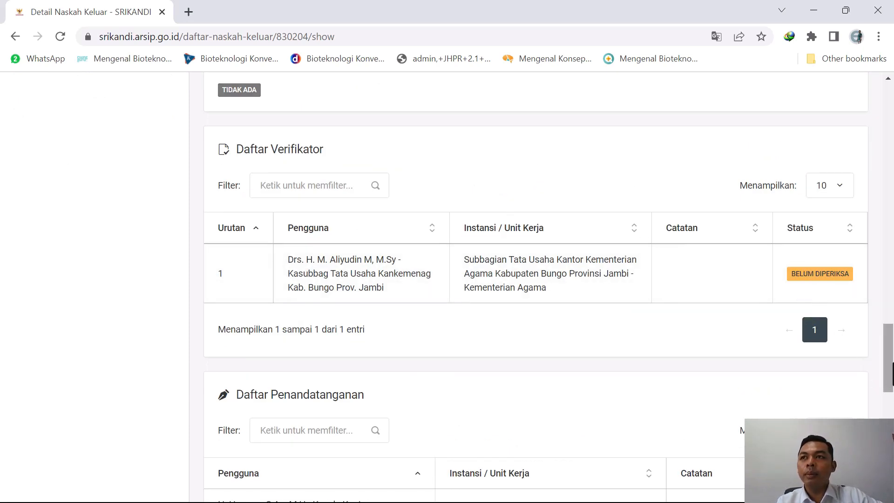
drag(890, 356, 891, 114)
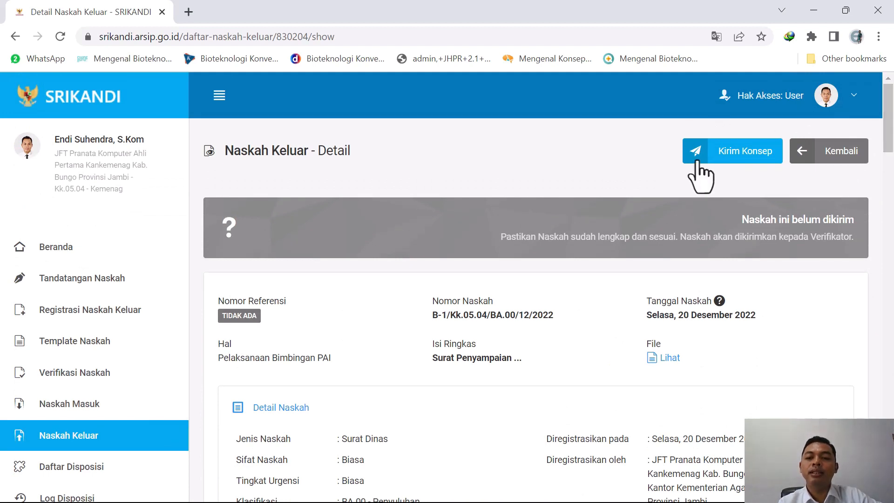
Send the outgoing document's concept to its verifier and confirm the submission.
click(722, 157)
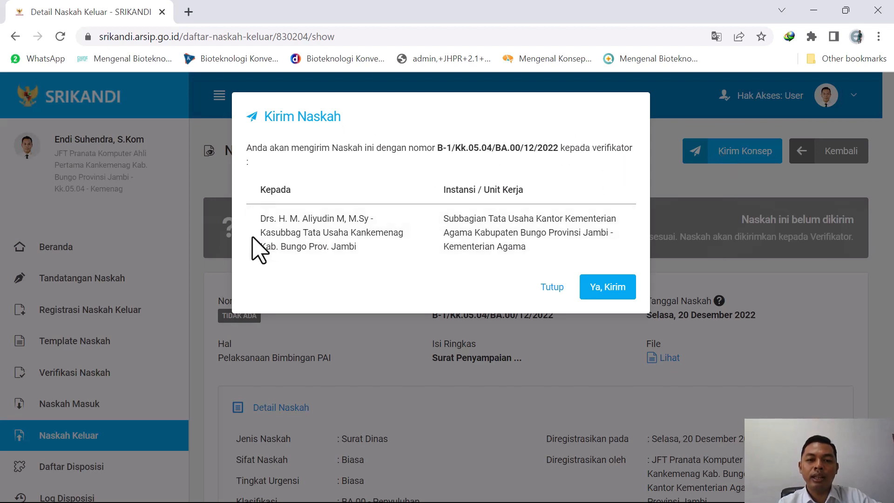
click(596, 291)
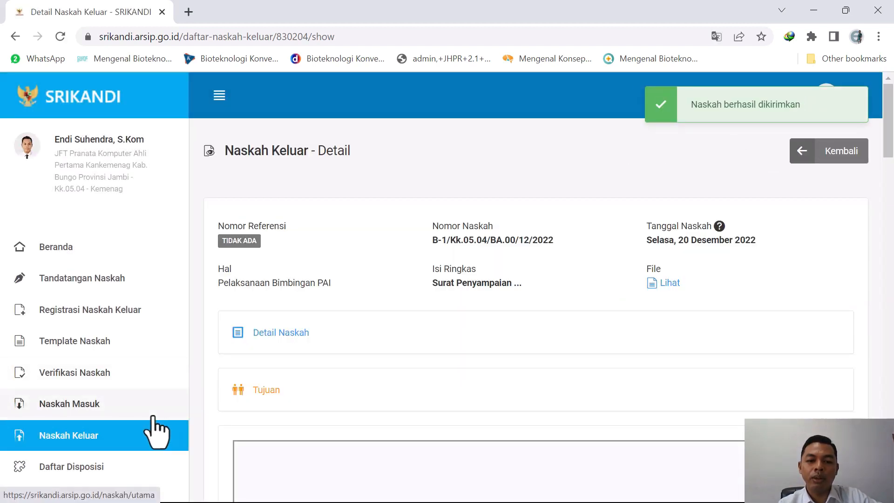
drag(888, 119, 889, 93)
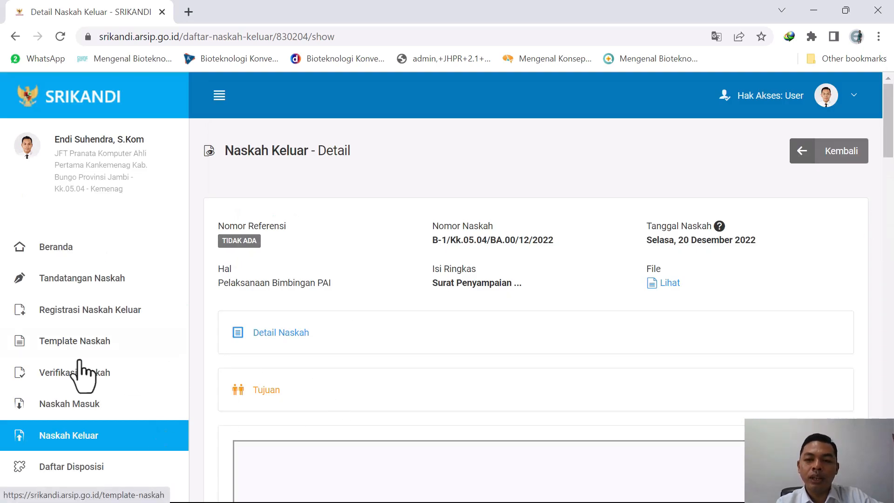
Return to the Naskah Keluar list and check the verifier and signatory status of the "Pelaksanaan Bimbingan PAI" entry.
click(140, 444)
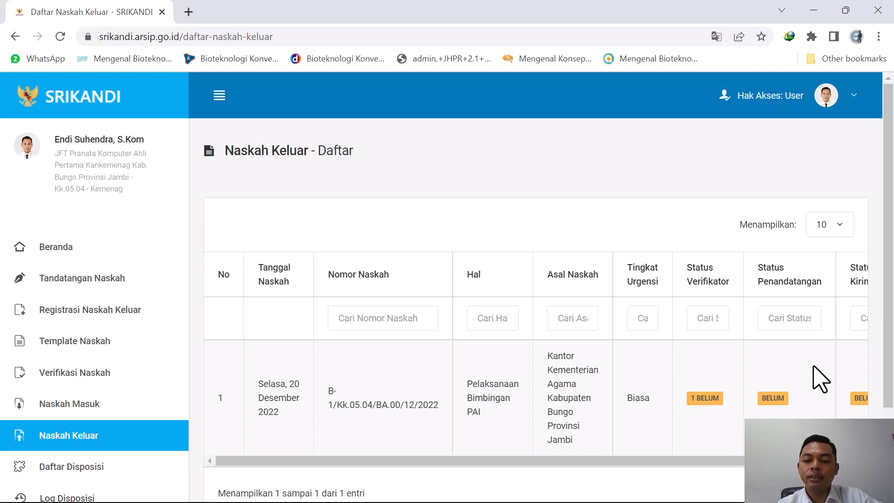
click(781, 31)
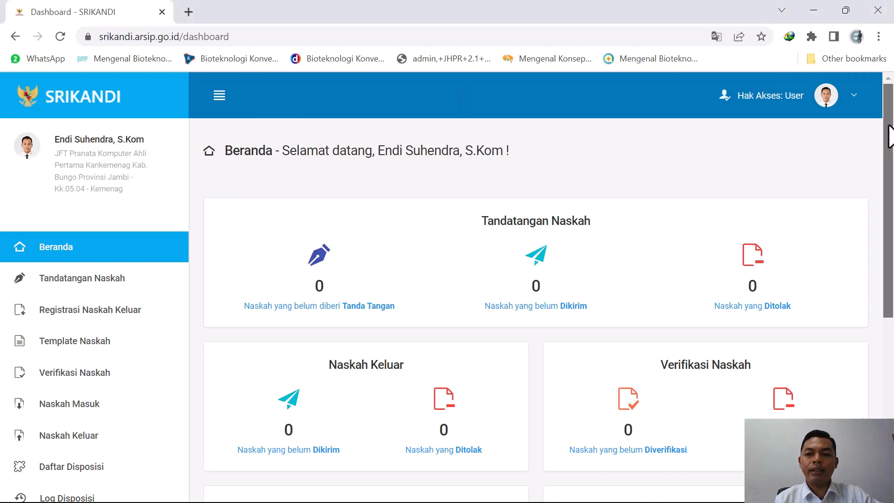
Reopen the Naskah Keluar list from the dashboard and review the "Pelaksanaan Bimbingan PAI" entry's verifier, signatory, sending, filing and action columns.
drag(888, 135, 887, 205)
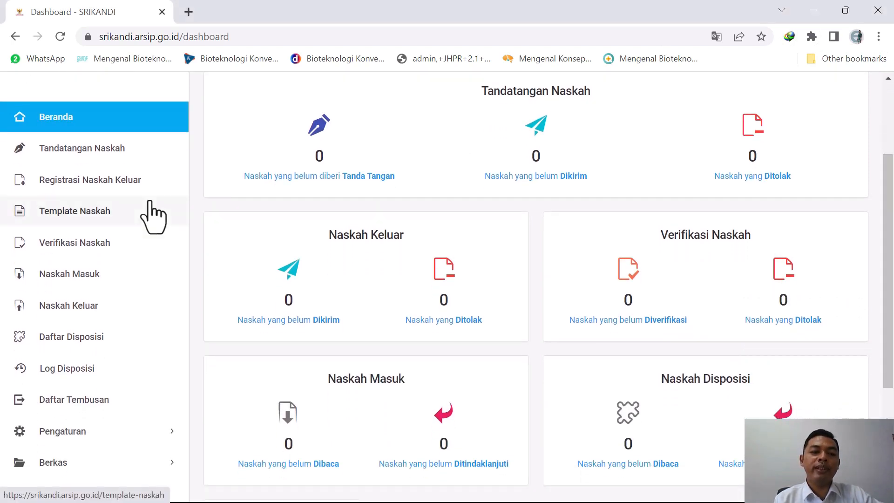
click(116, 309)
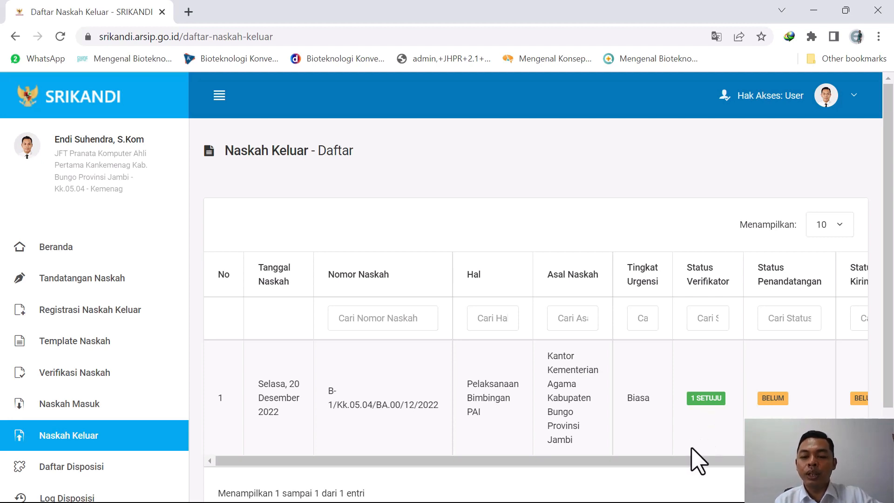
drag(698, 461, 824, 461)
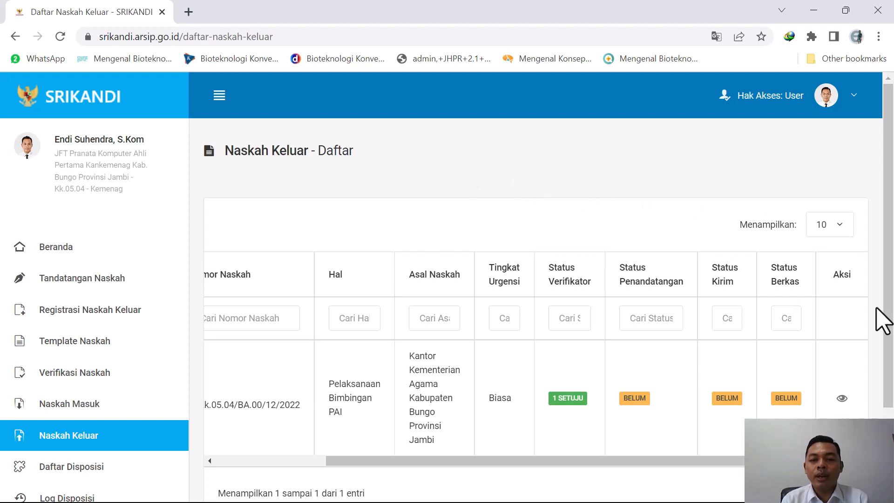
drag(710, 465, 755, 465)
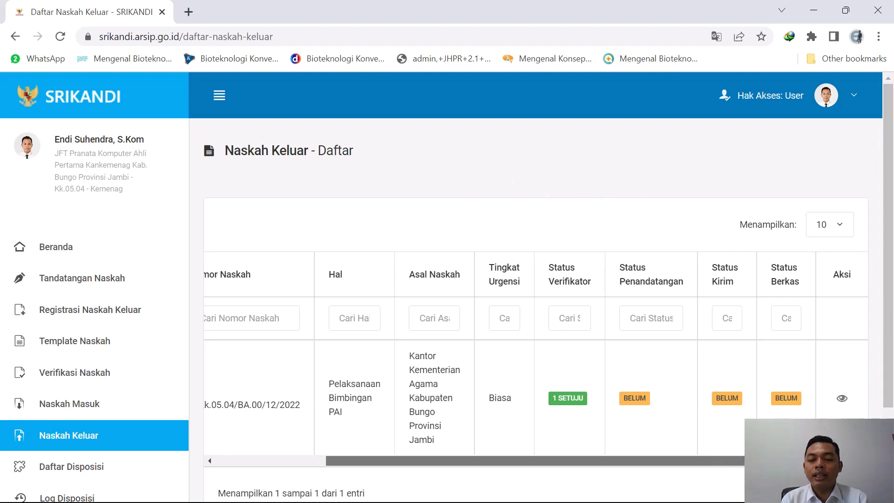
drag(890, 415, 888, 236)
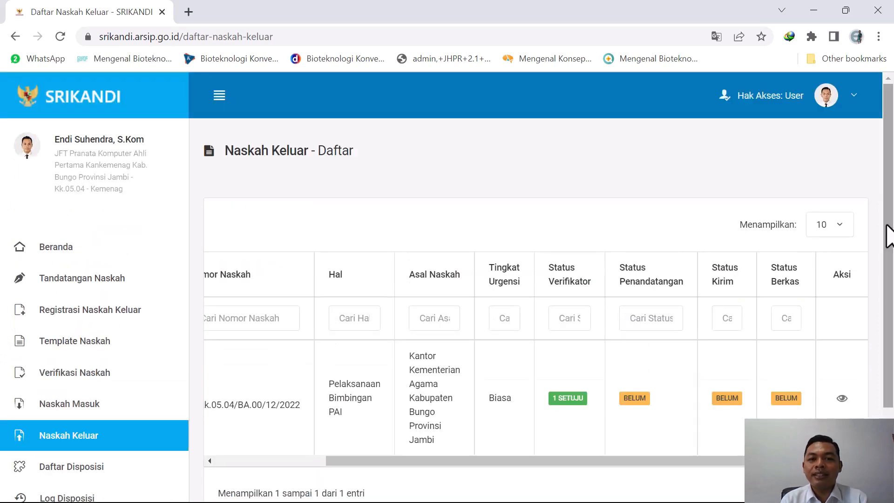